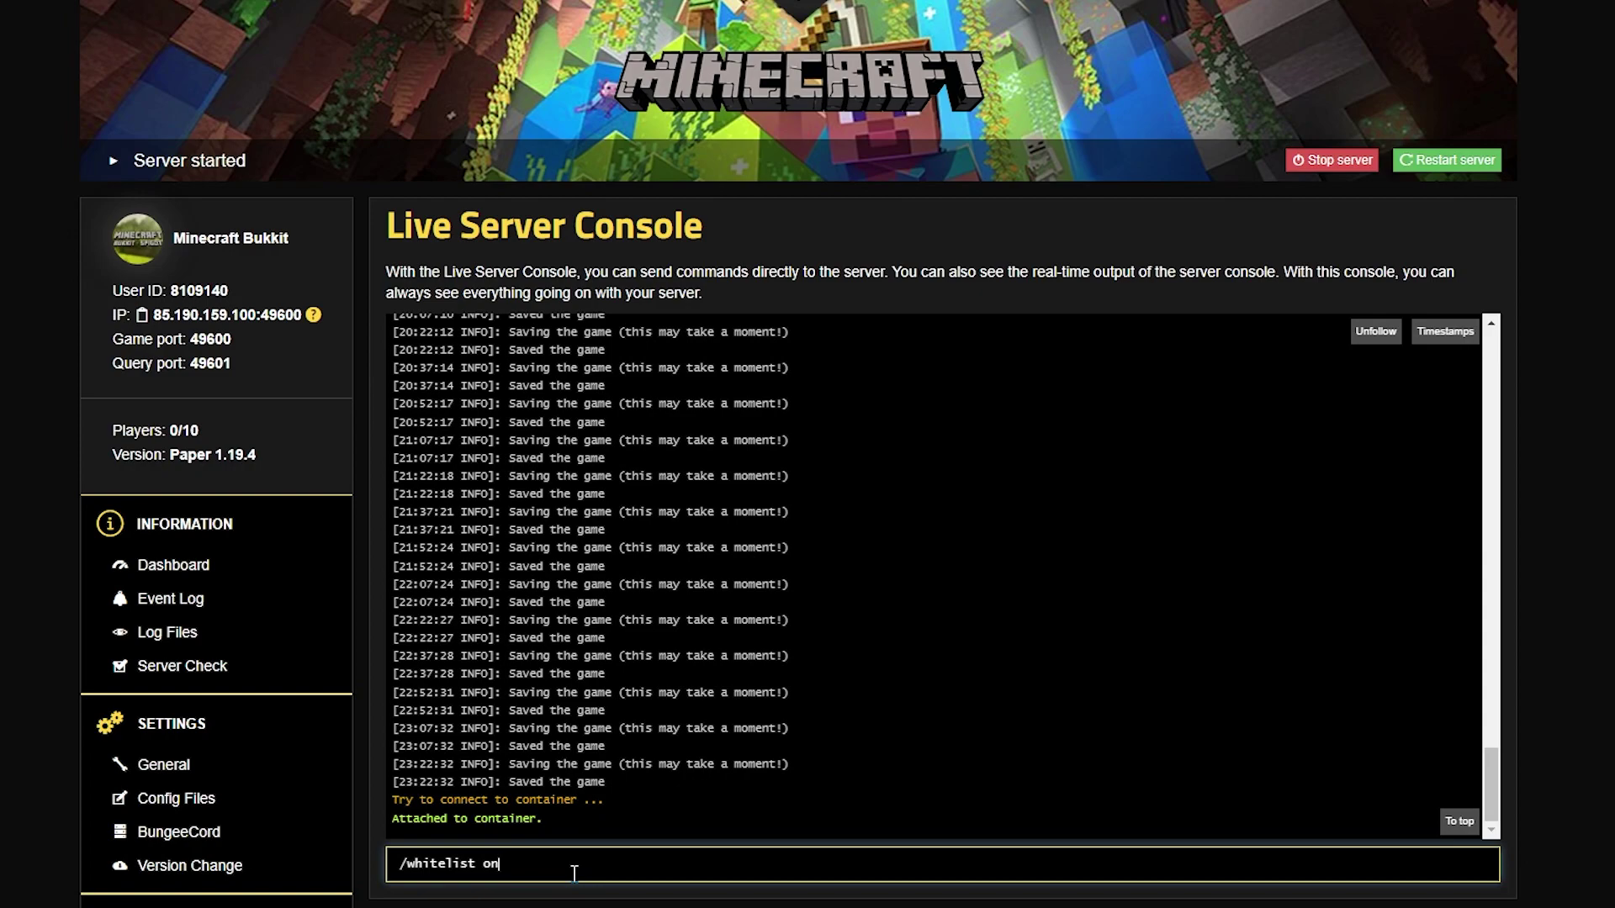
# - Switch to creative mode with the /gamemode creative chat command
pyautogui.press('Return')
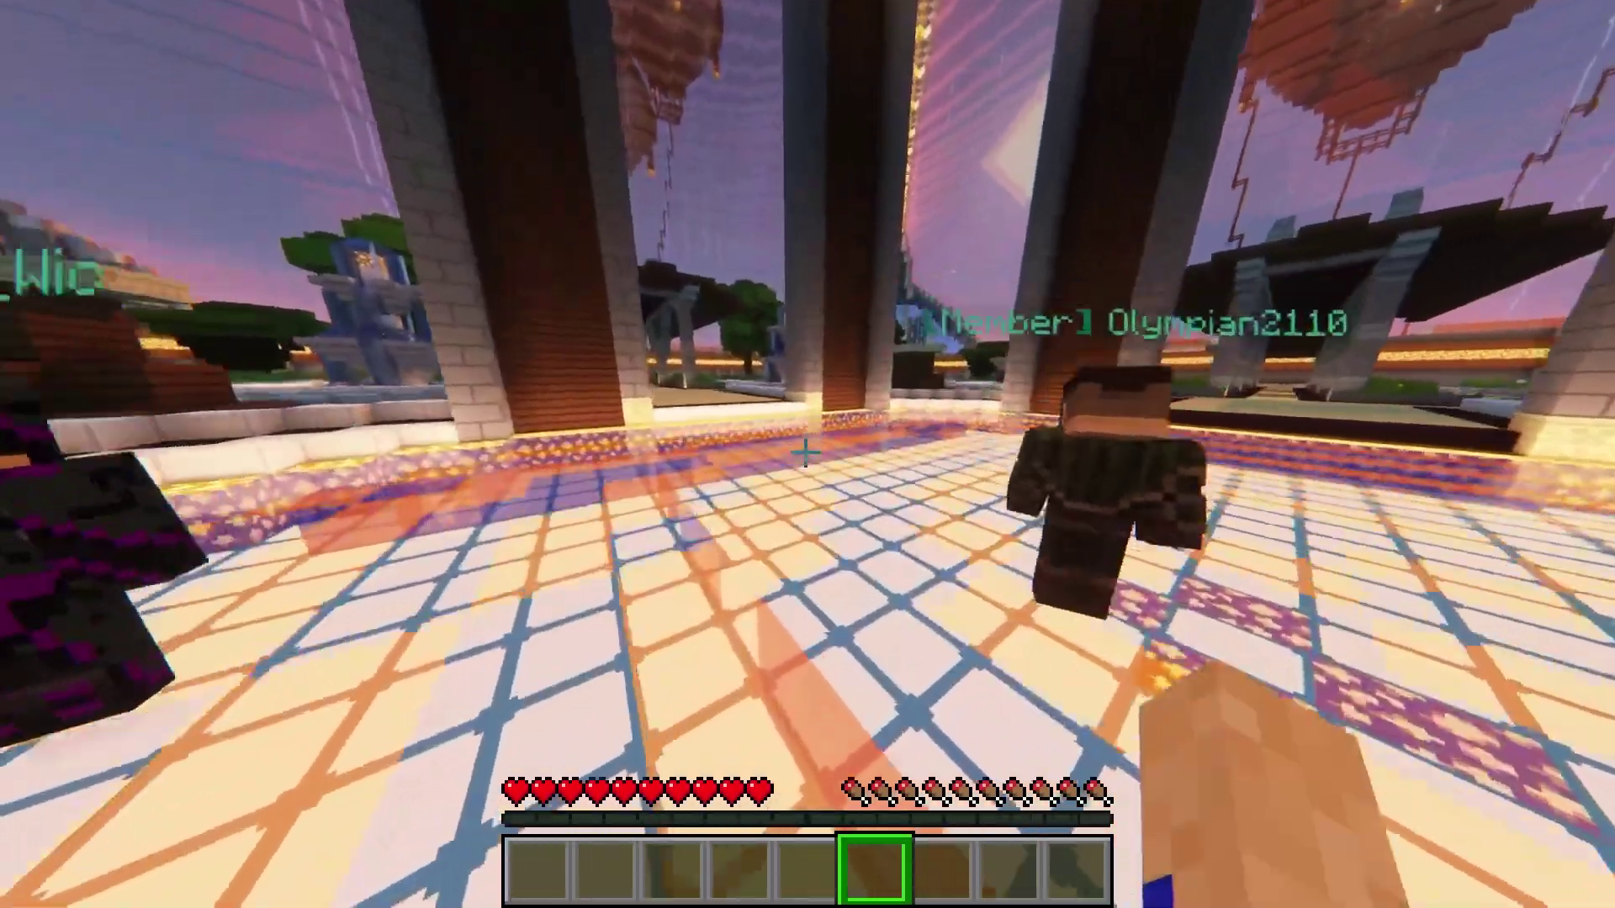
pyautogui.press('/')
pyautogui.write('gamemode creative')
pyautogui.press('Return')
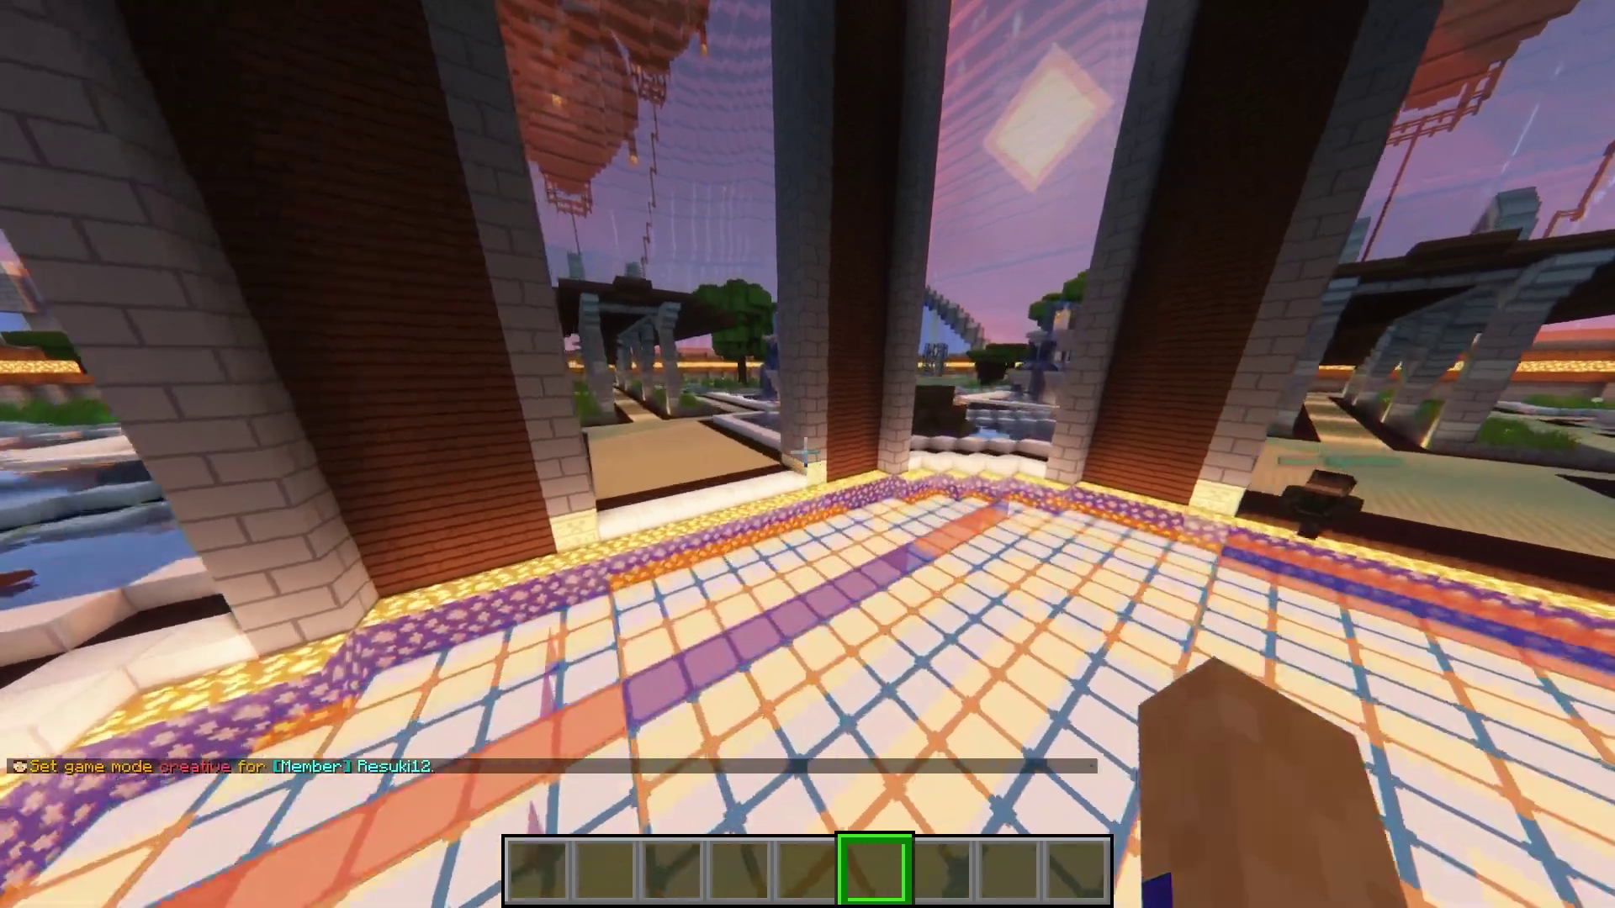
# - Fly across the lobby and join the abstract Build Battle arena from its sign
pyautogui.press('space')
pyautogui.press('space')
pyautogui.press('w')
pyautogui.press('F1')
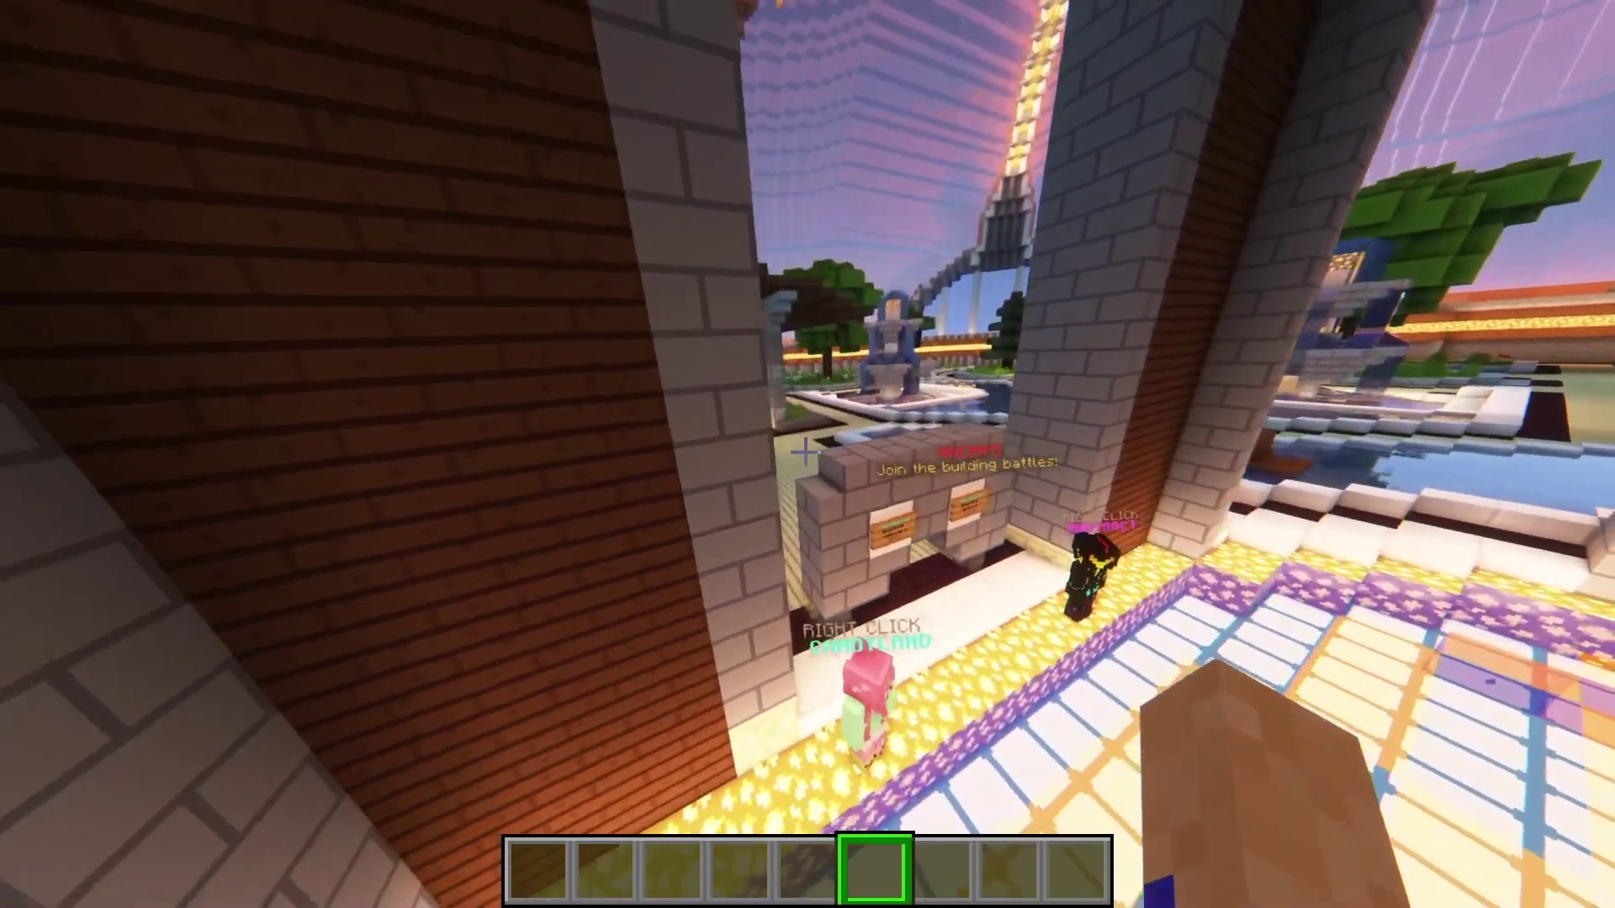
pyautogui.press('w')
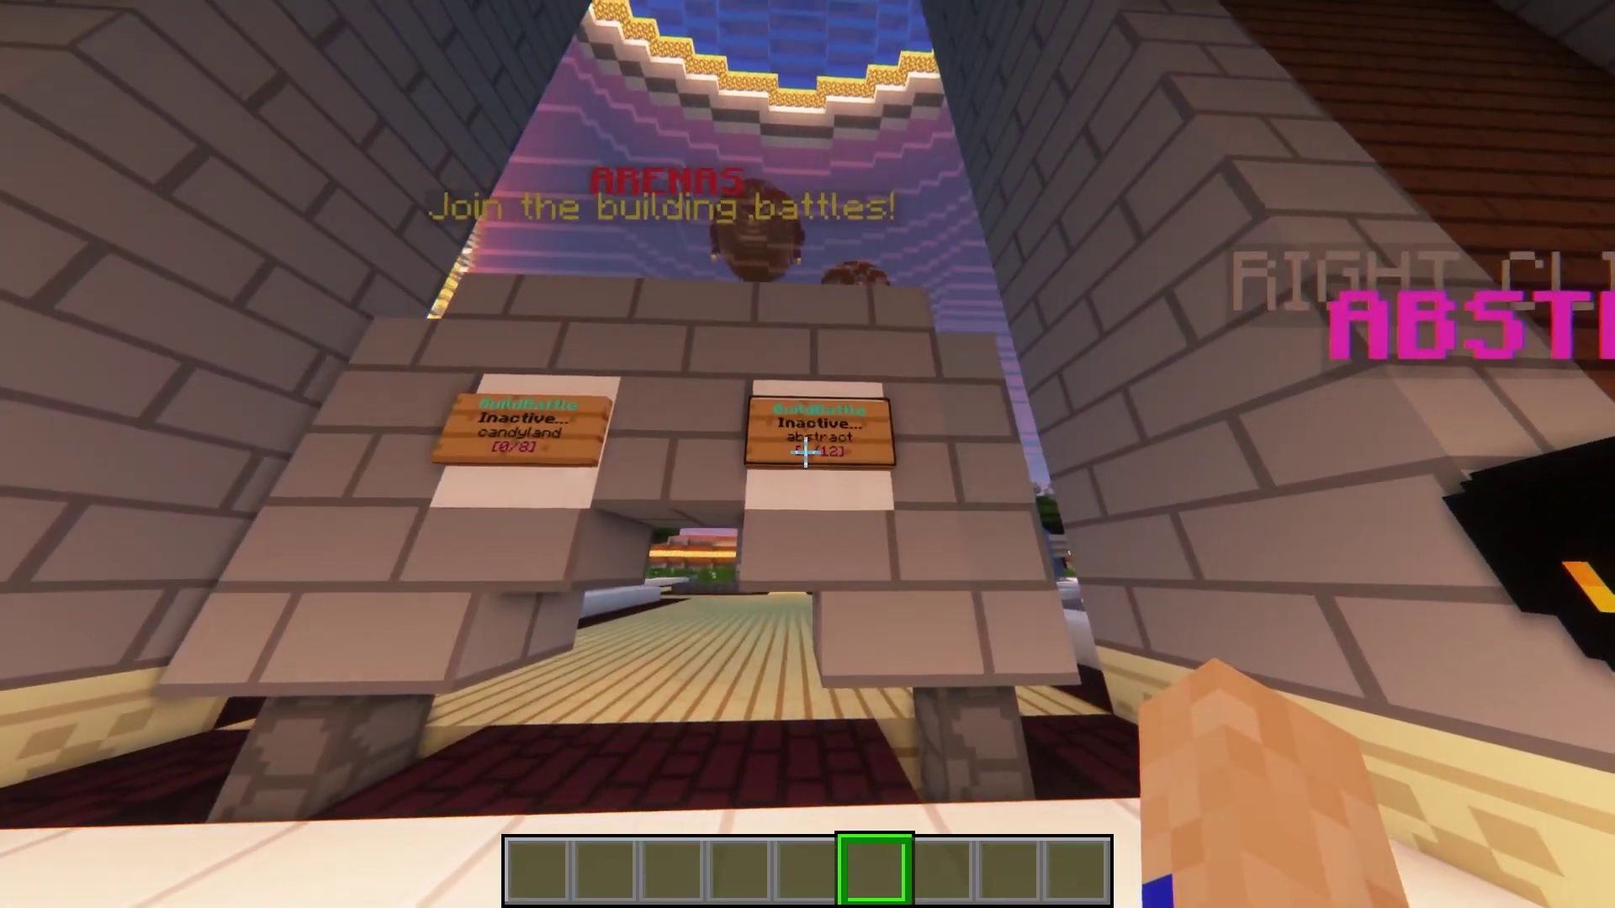
pyautogui.rightClick(806, 452)
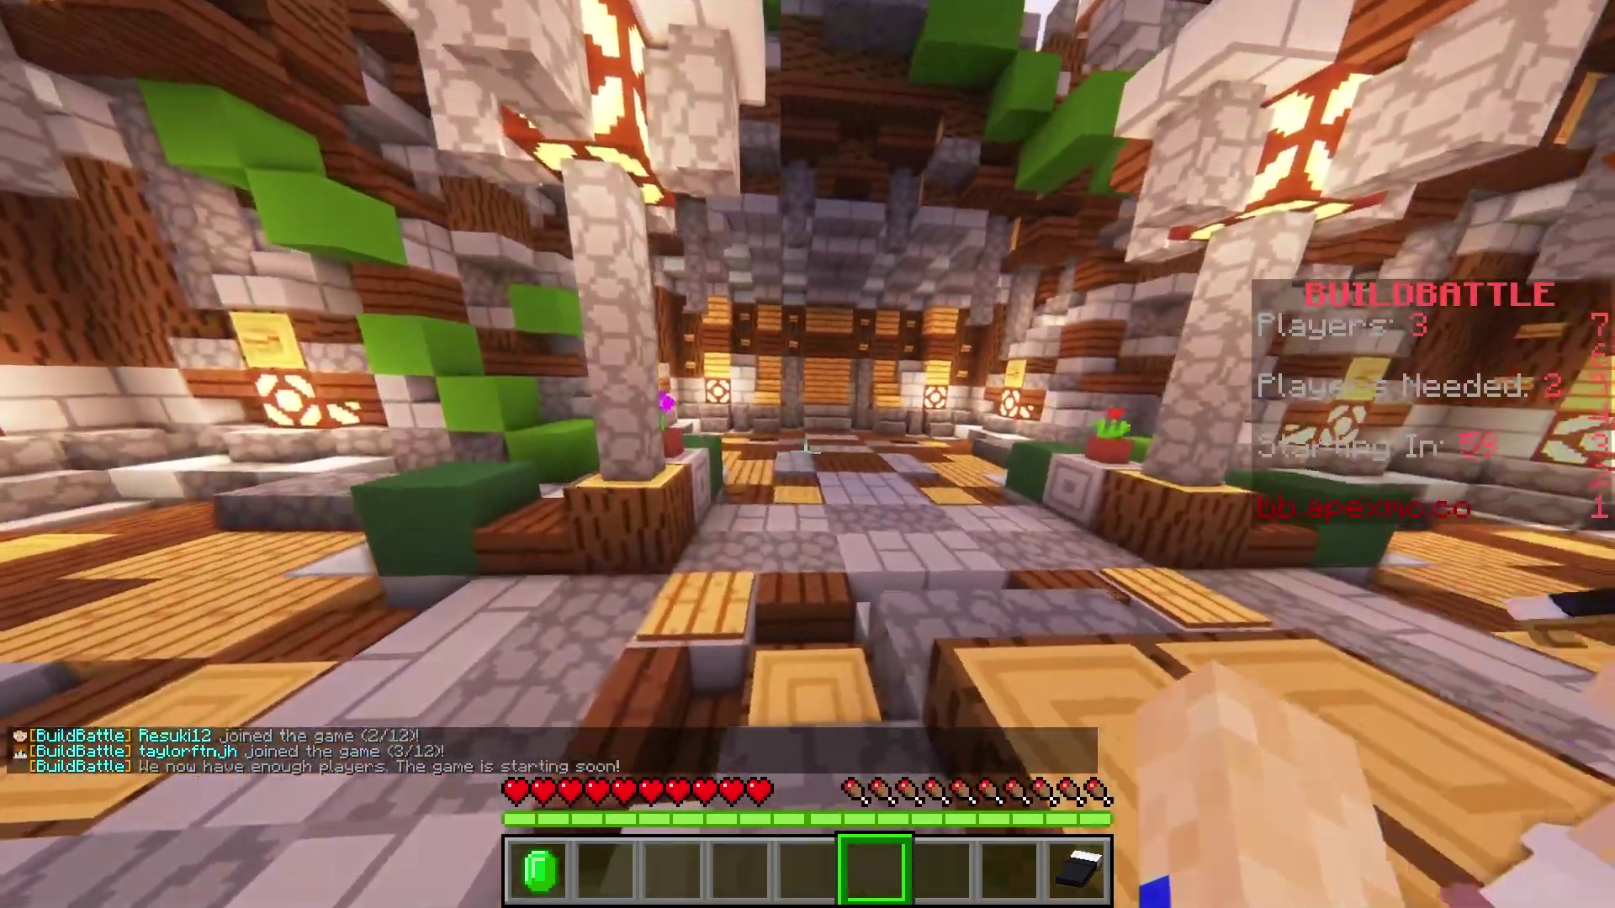
pyautogui.press('1')
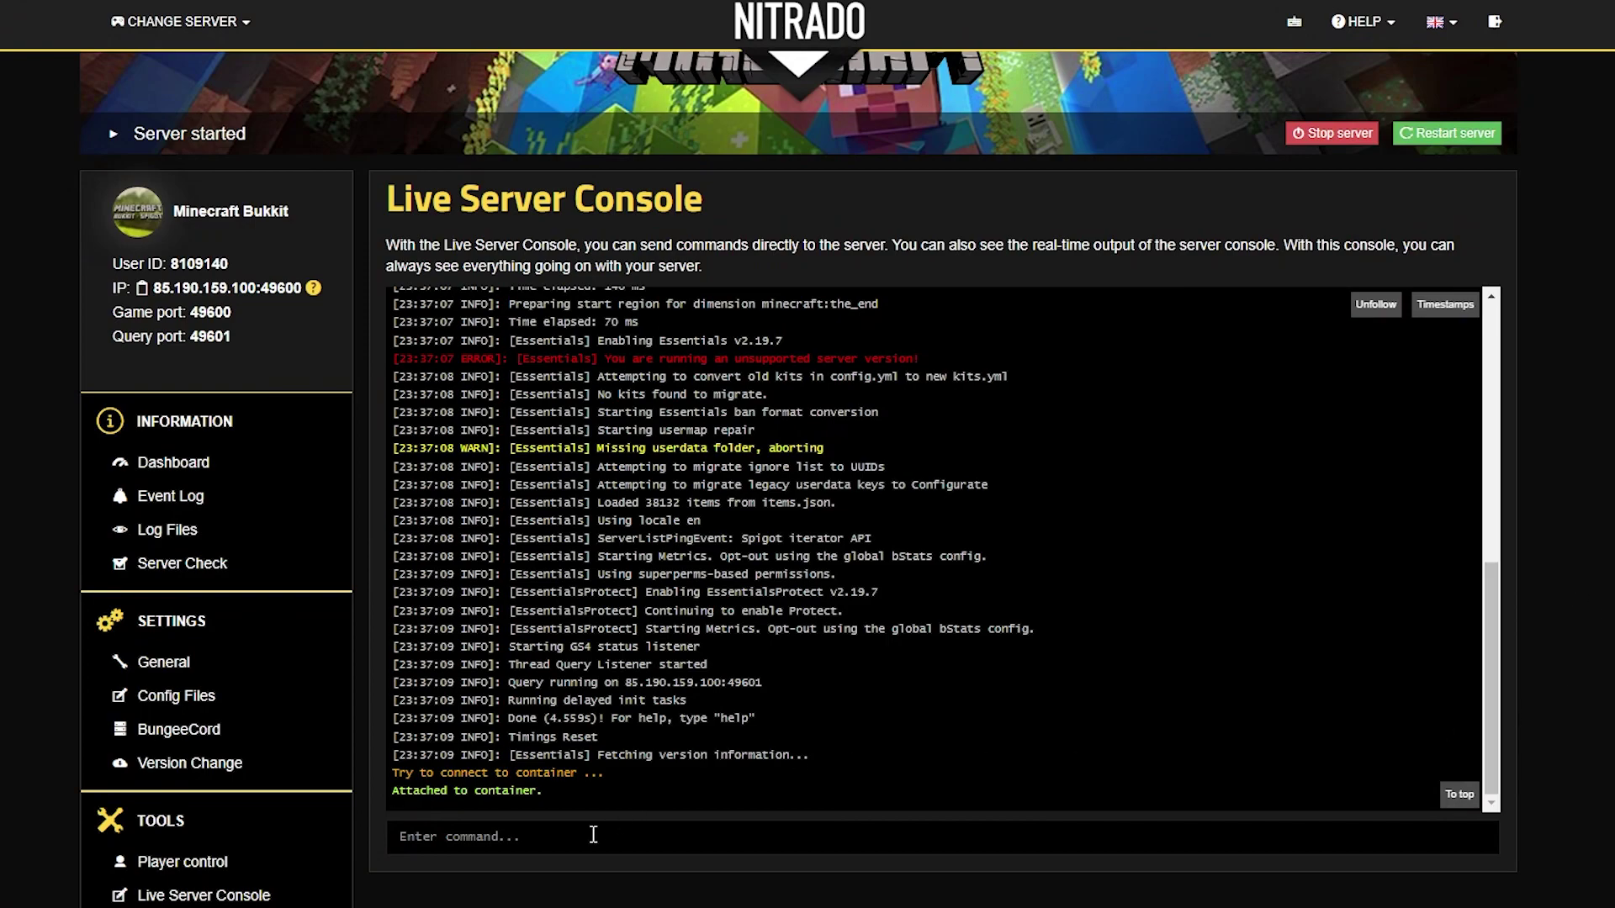
# - Send 'whitelist add' with the player's username in the Live Server Console
pyautogui.click(590, 836)
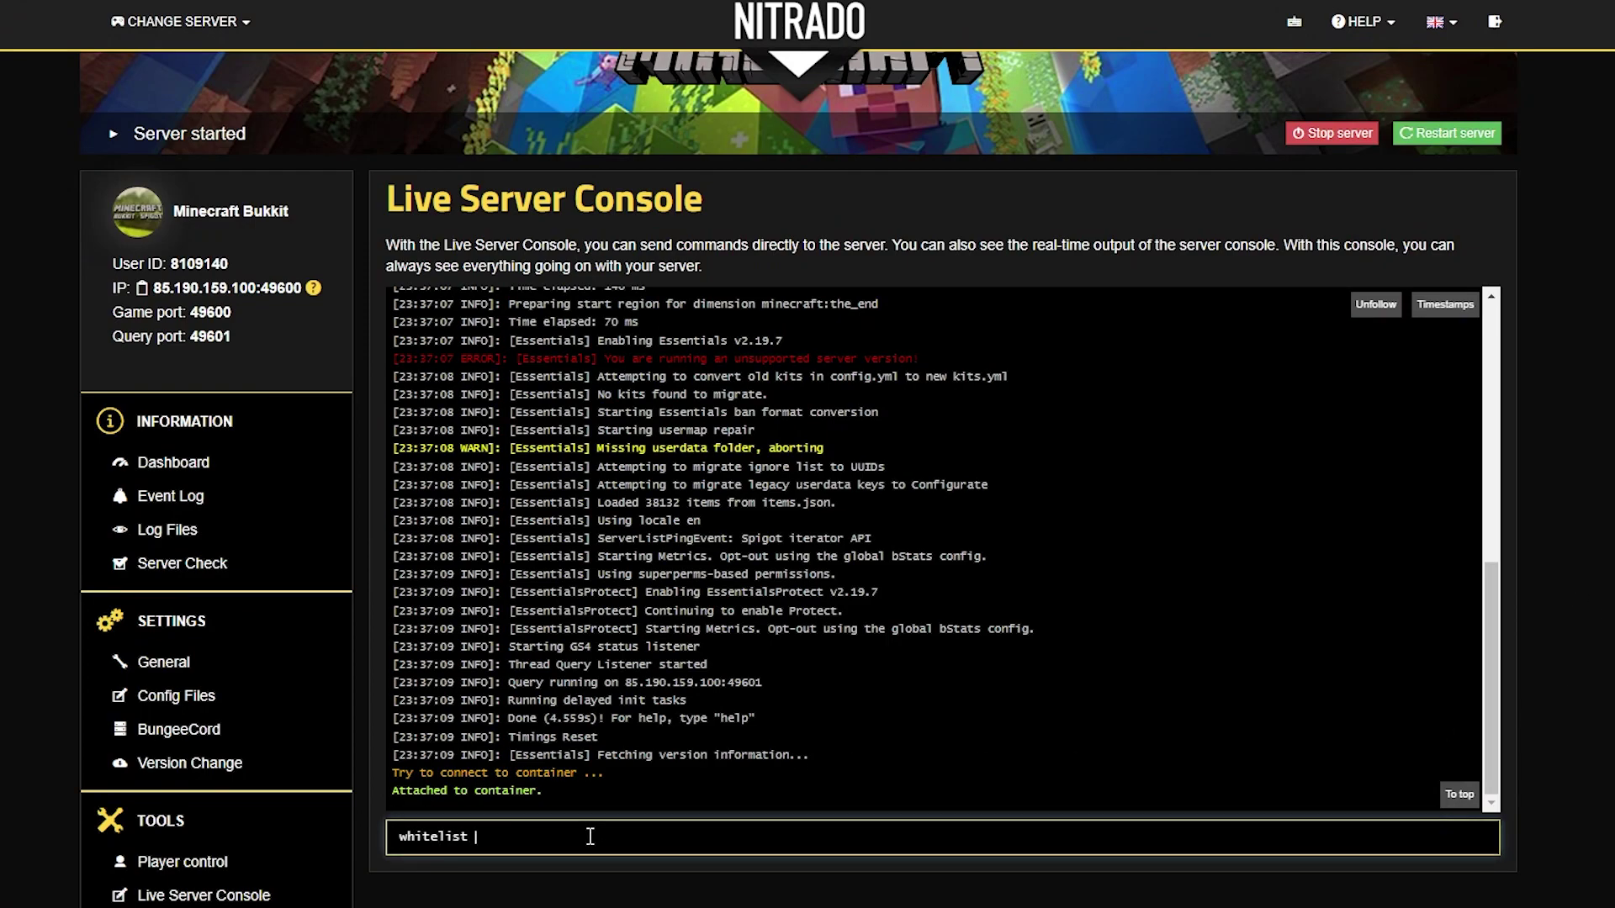
pyautogui.write('whitelist add resuki12')
pyautogui.press('Return')
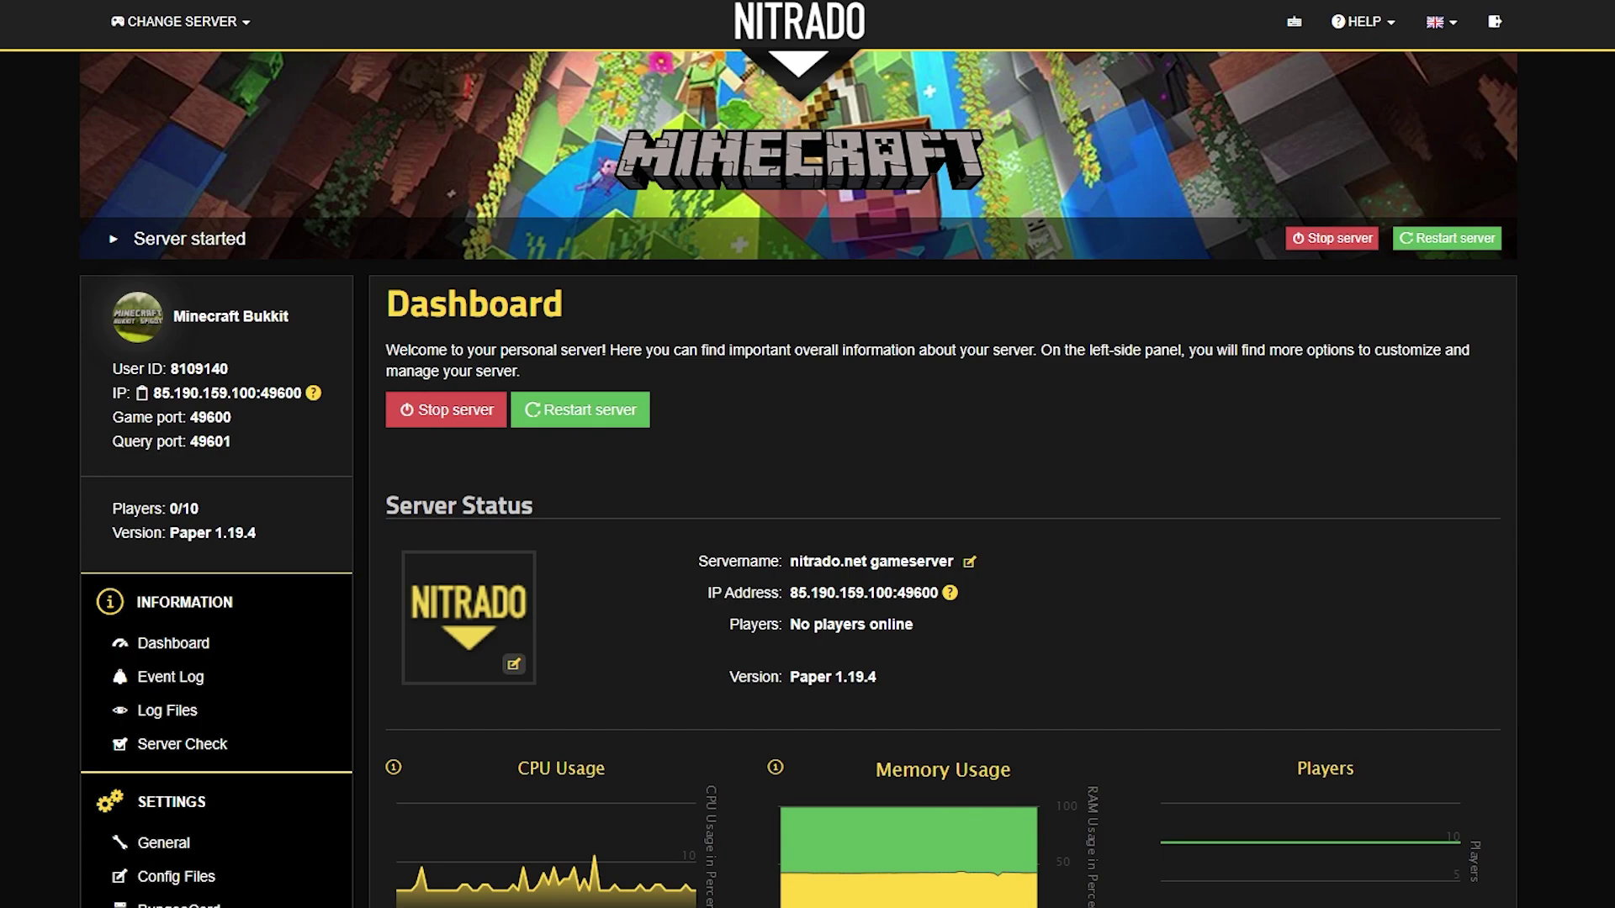
# - Open the General server settings and select the online-mode setting description
pyautogui.scroll(-1, 808, 505)
pyautogui.scroll(-4, 807, 505)
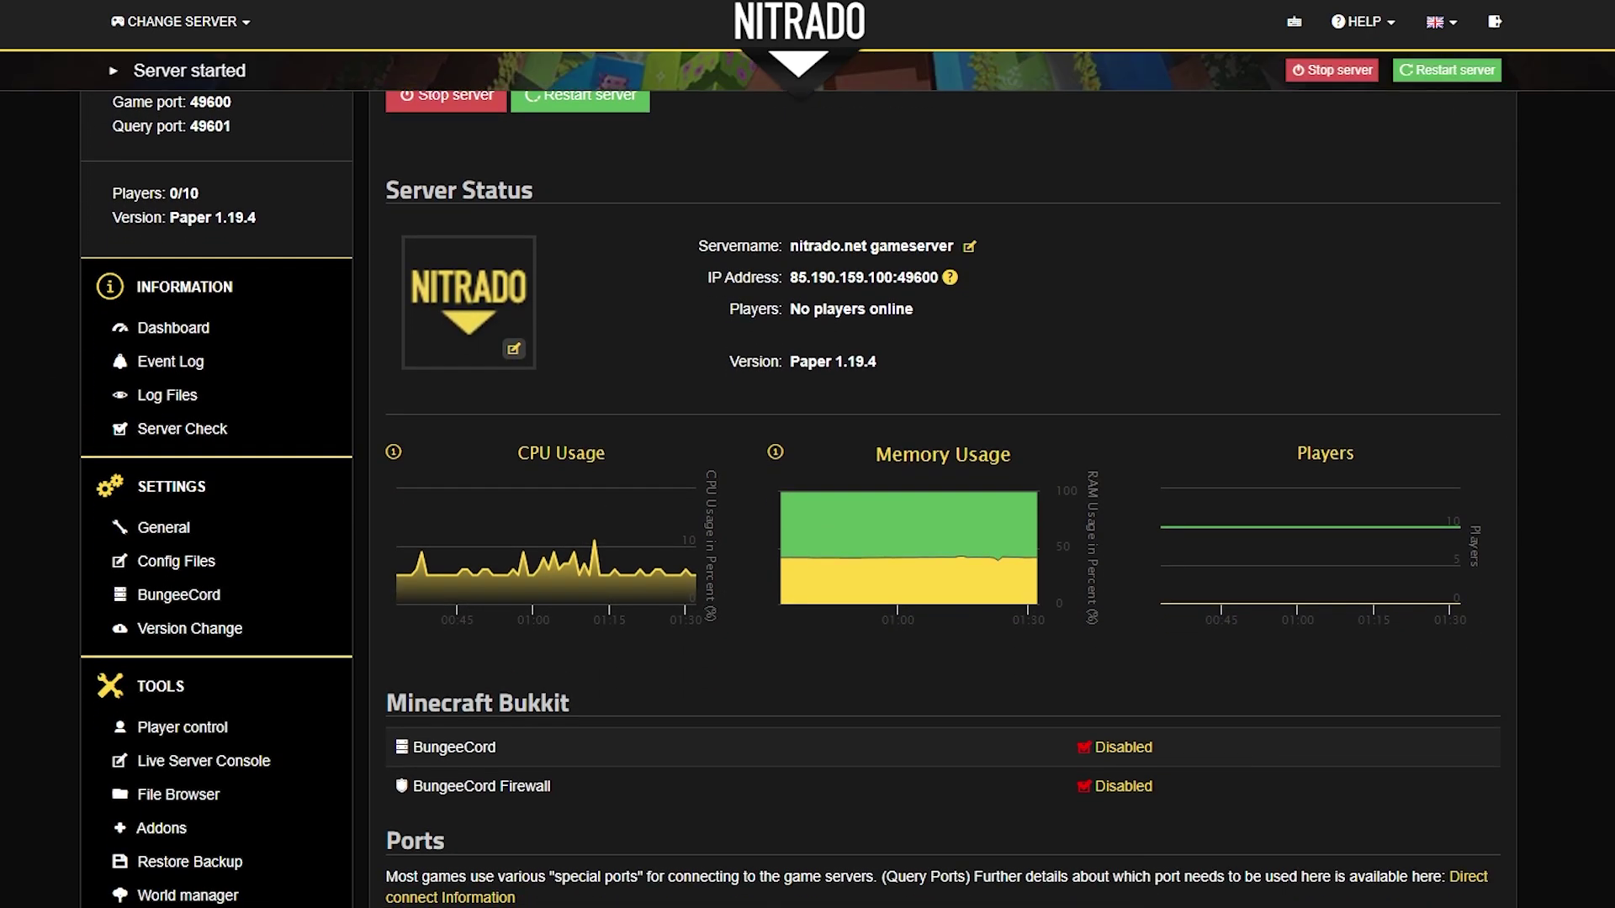
pyautogui.click(158, 529)
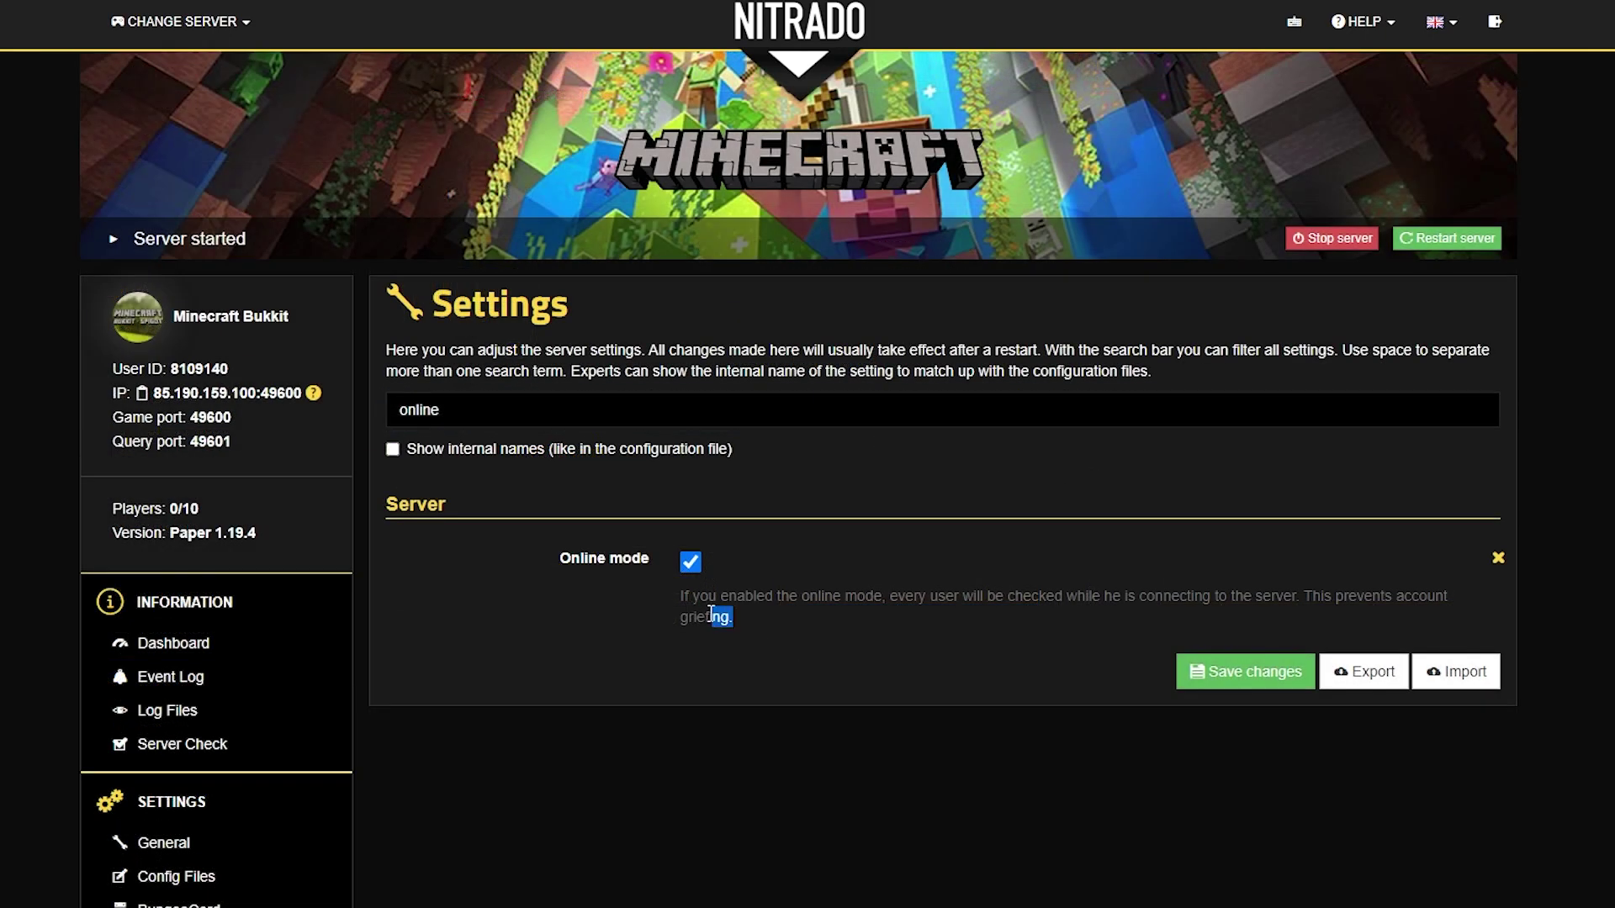
pyautogui.tripleClick(732, 616)
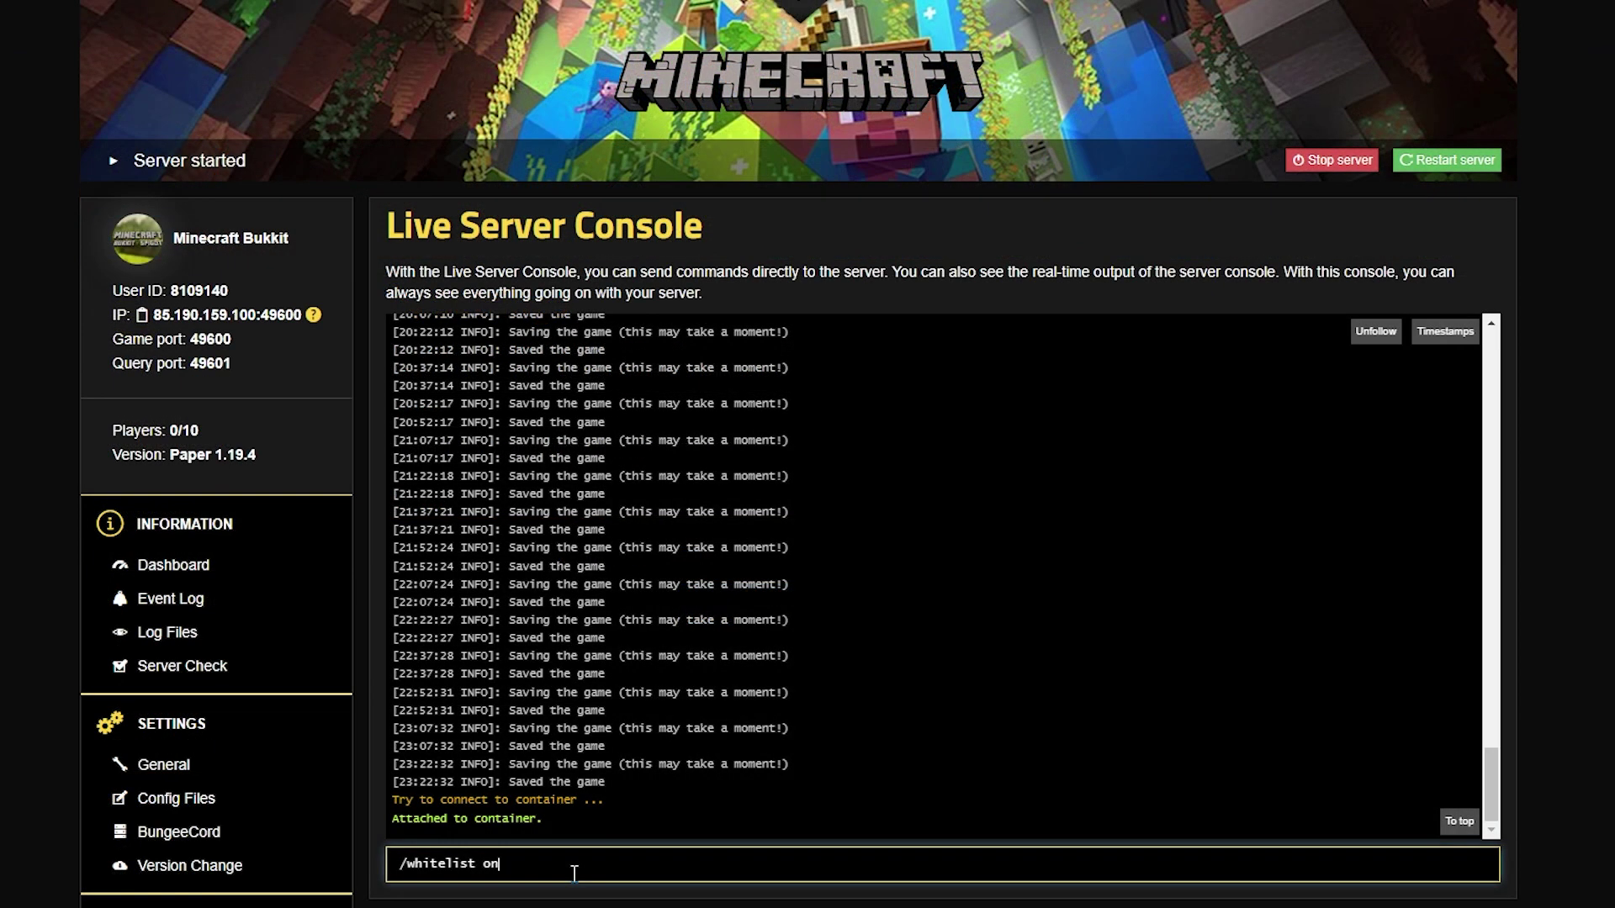
# - Turn the whitelist on with the console command 'whitelist on'
pyautogui.press('Return')
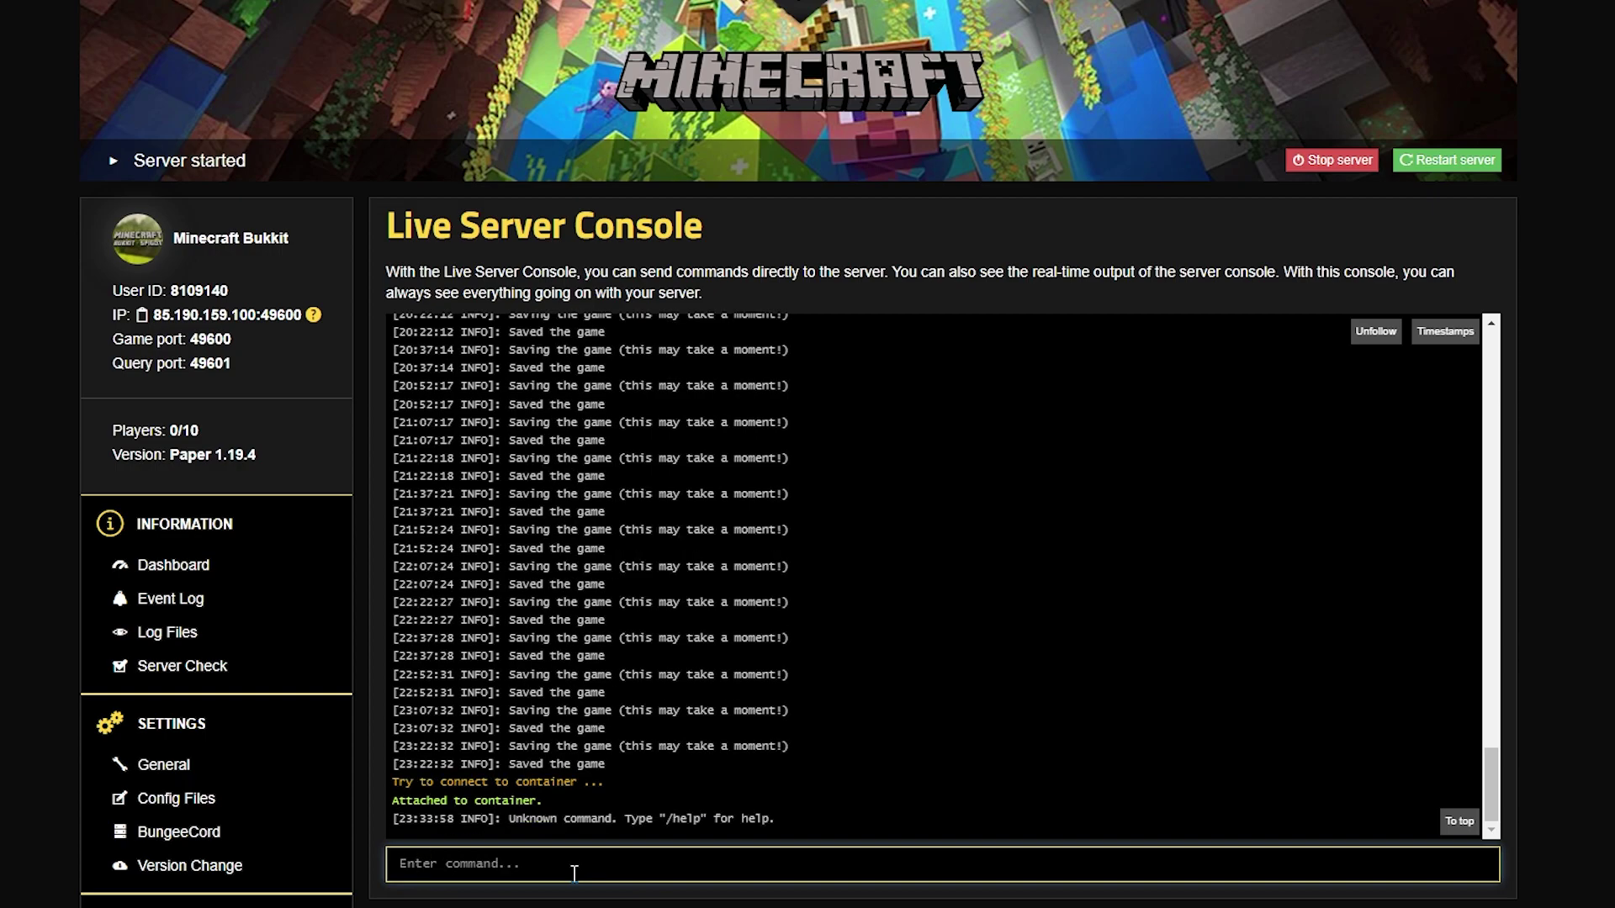
pyautogui.write('whitelist')
pyautogui.press('BackSpace')
pyautogui.press('BackSpace')
pyautogui.press('BackSpace')
pyautogui.write('st on')
pyautogui.press('Return')
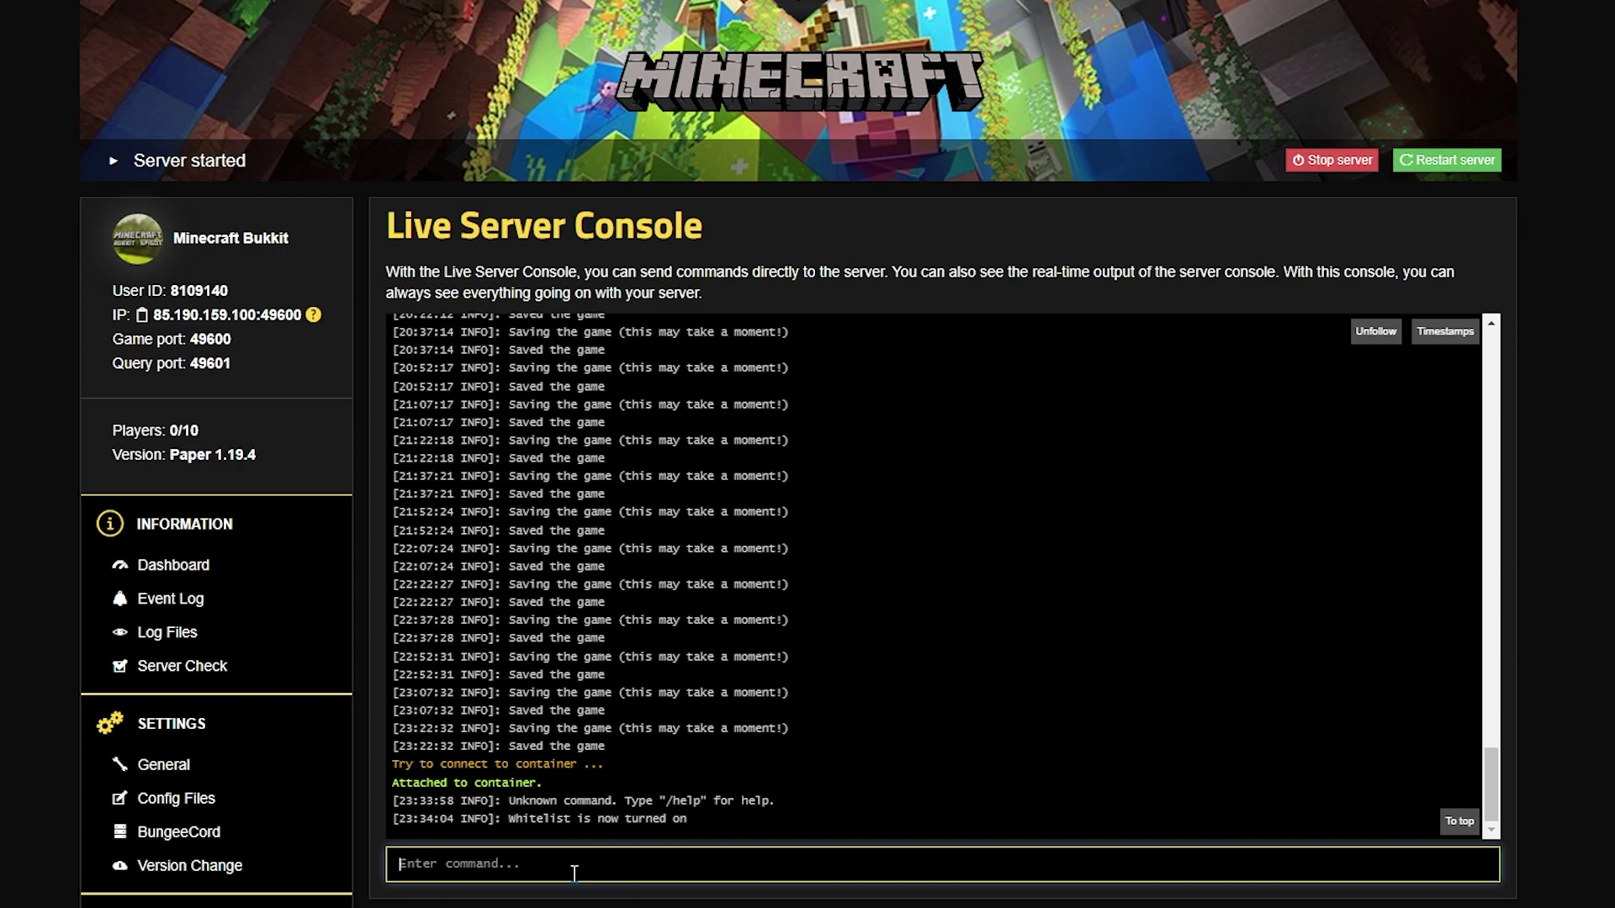
# - Turn the whitelist off again with 'whitelist off', without a leading slash
pyautogui.write('/')
pyautogui.press('BackSpace')
pyautogui.write('whitelist off')
pyautogui.press('Return')
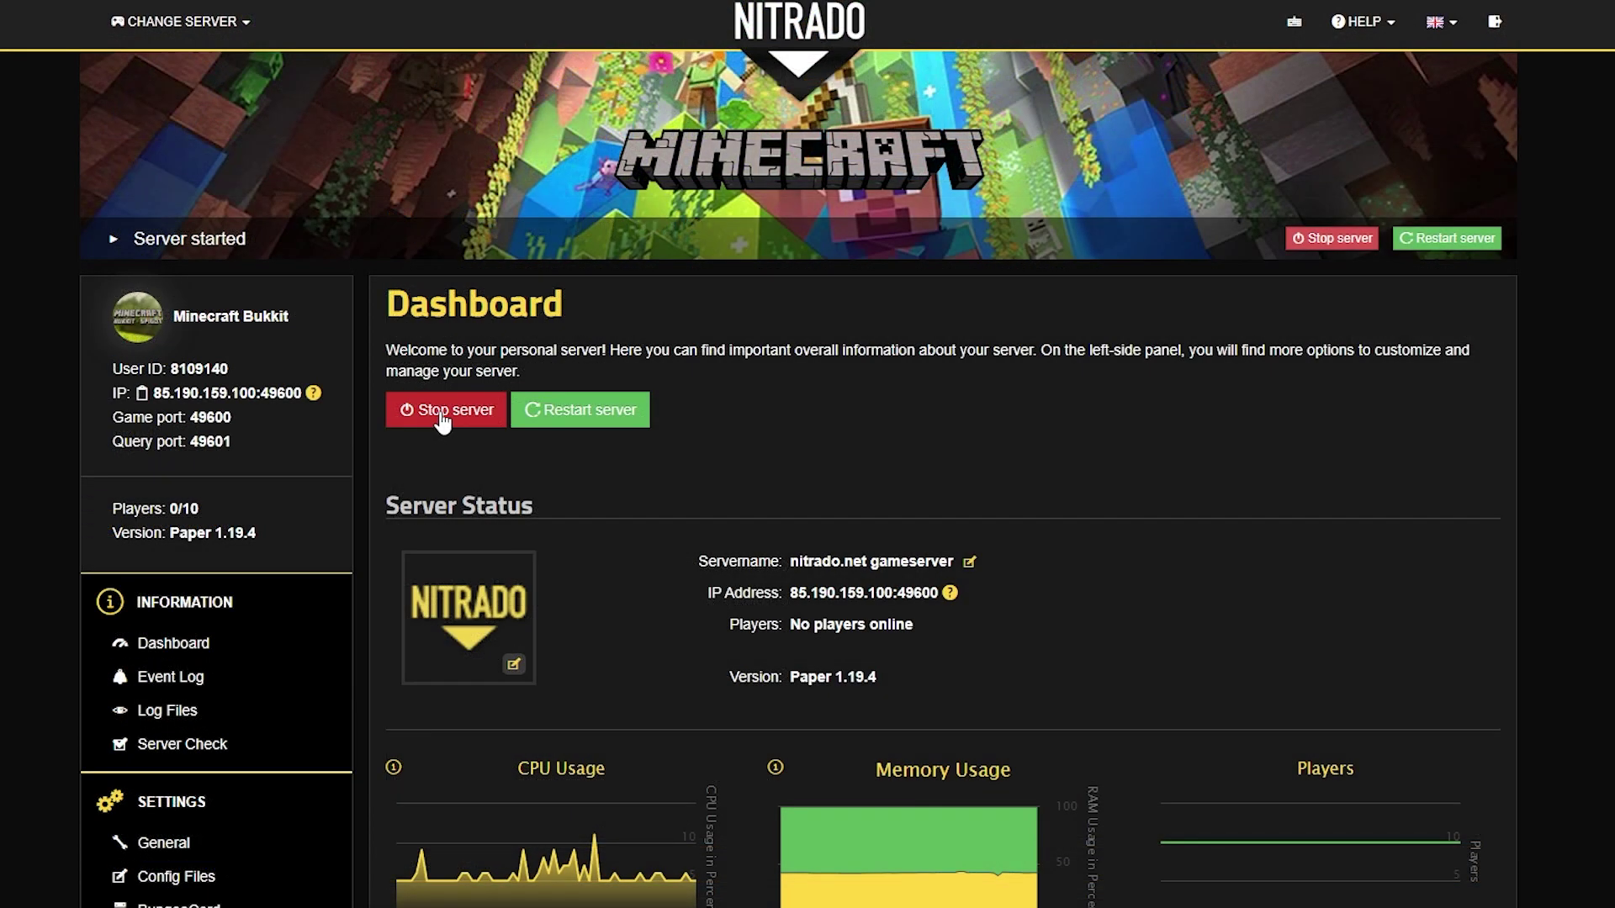
# - Stop the Minecraft server from the dashboard and confirm the shutdown
pyautogui.click(441, 412)
pyautogui.click(1070, 301)
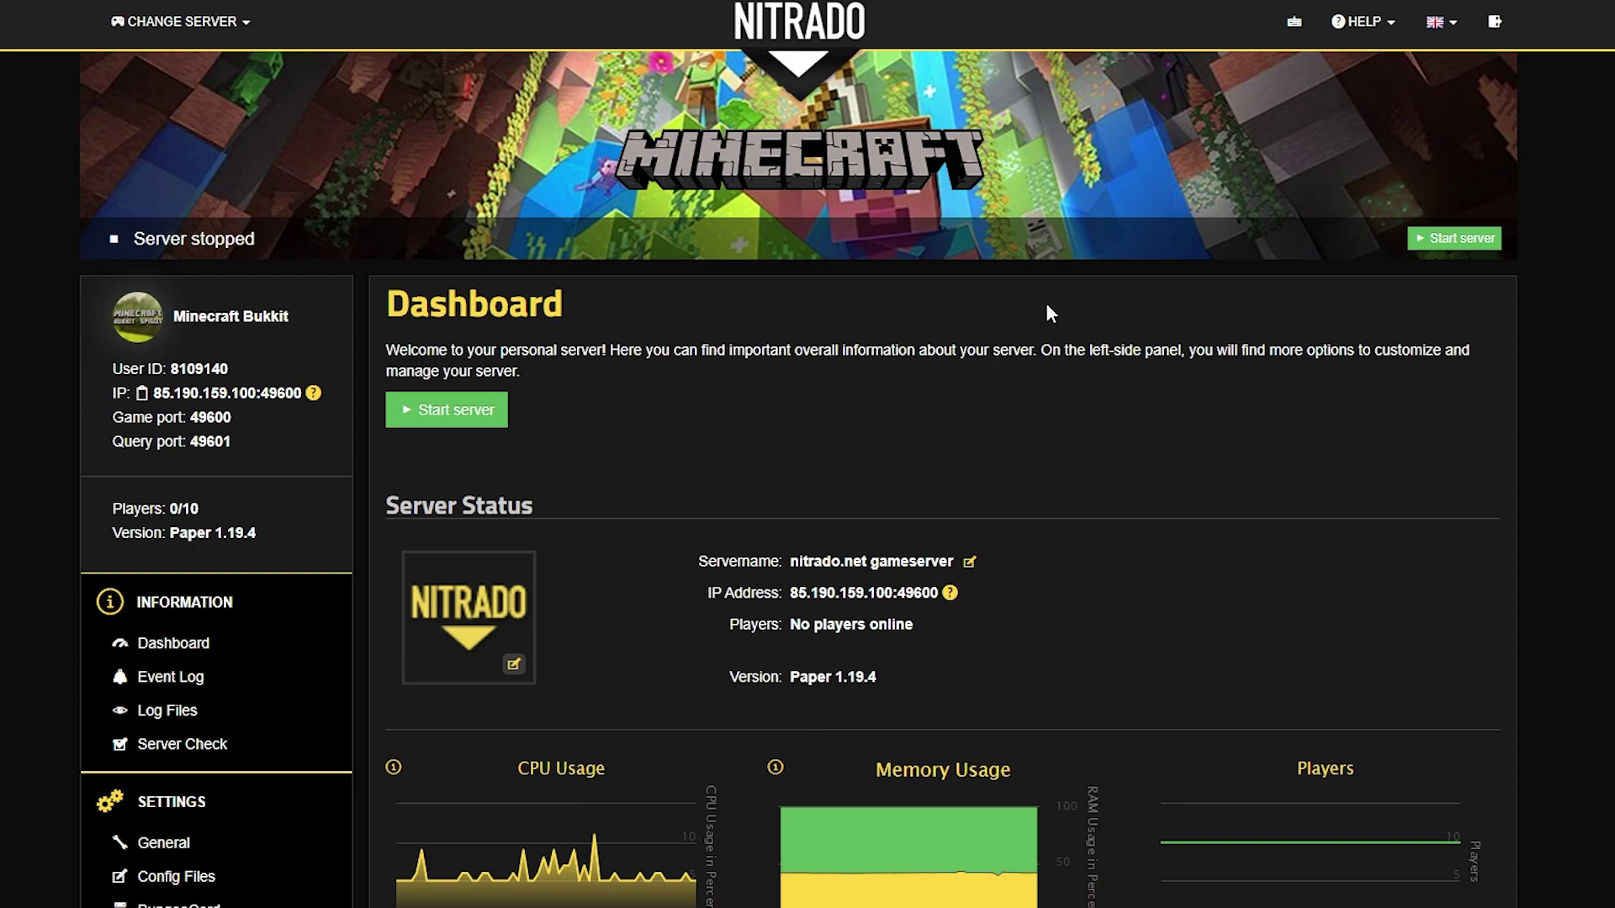
pyautogui.scroll(-5, 1048, 313)
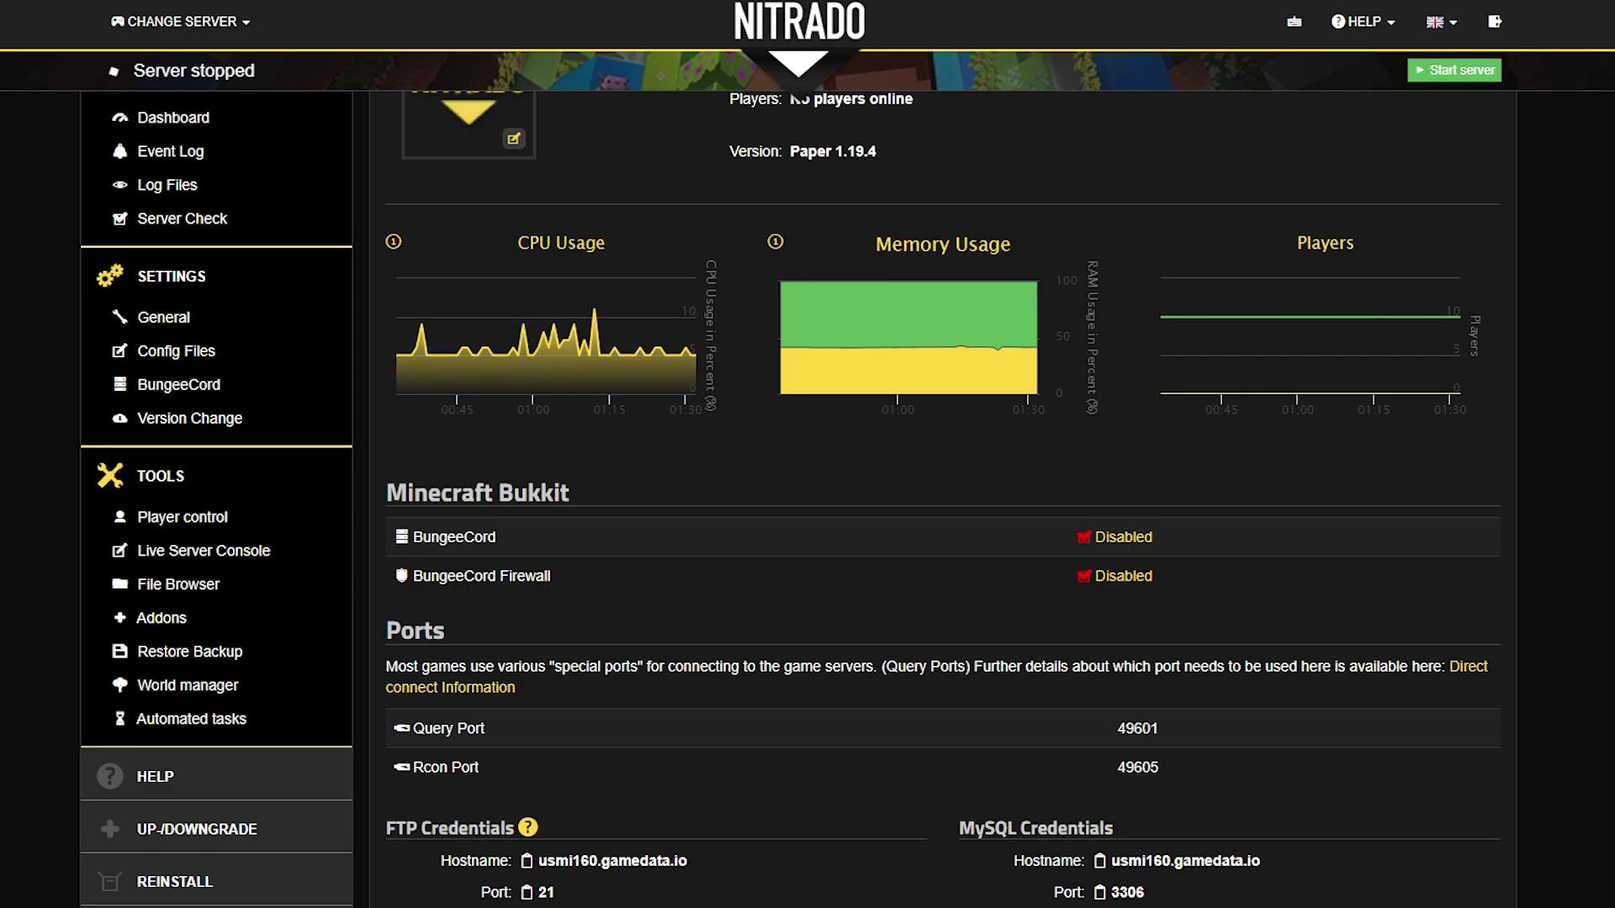
# - Browse the File Browser into the minecraftbukkit folder and scroll its file listing
pyautogui.click(179, 587)
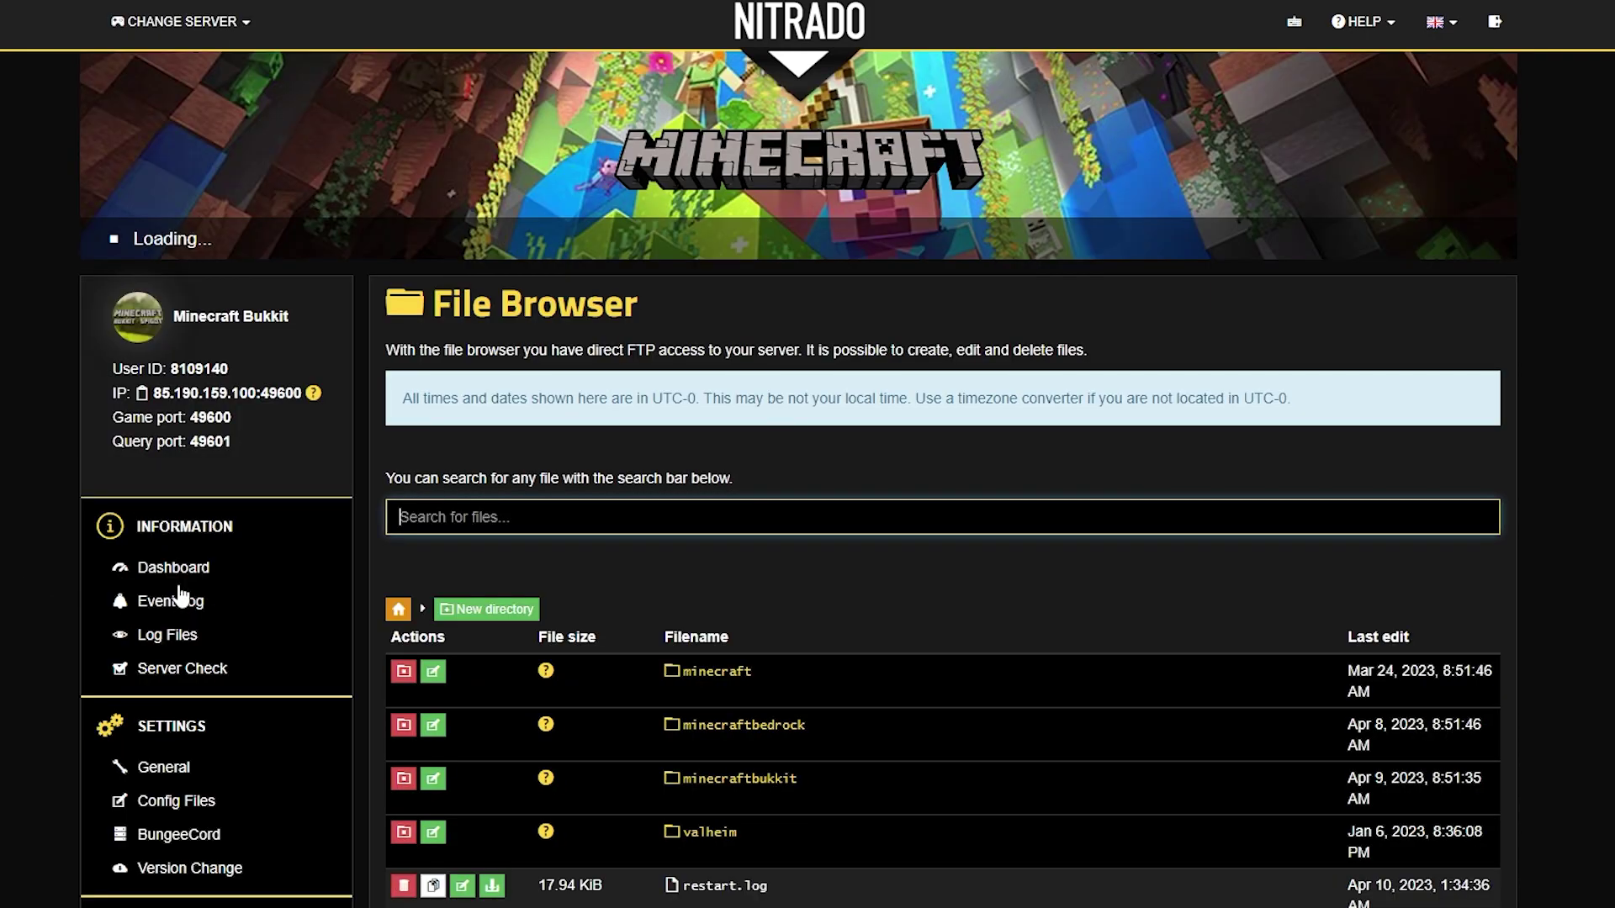
pyautogui.scroll(-1, 833, 529)
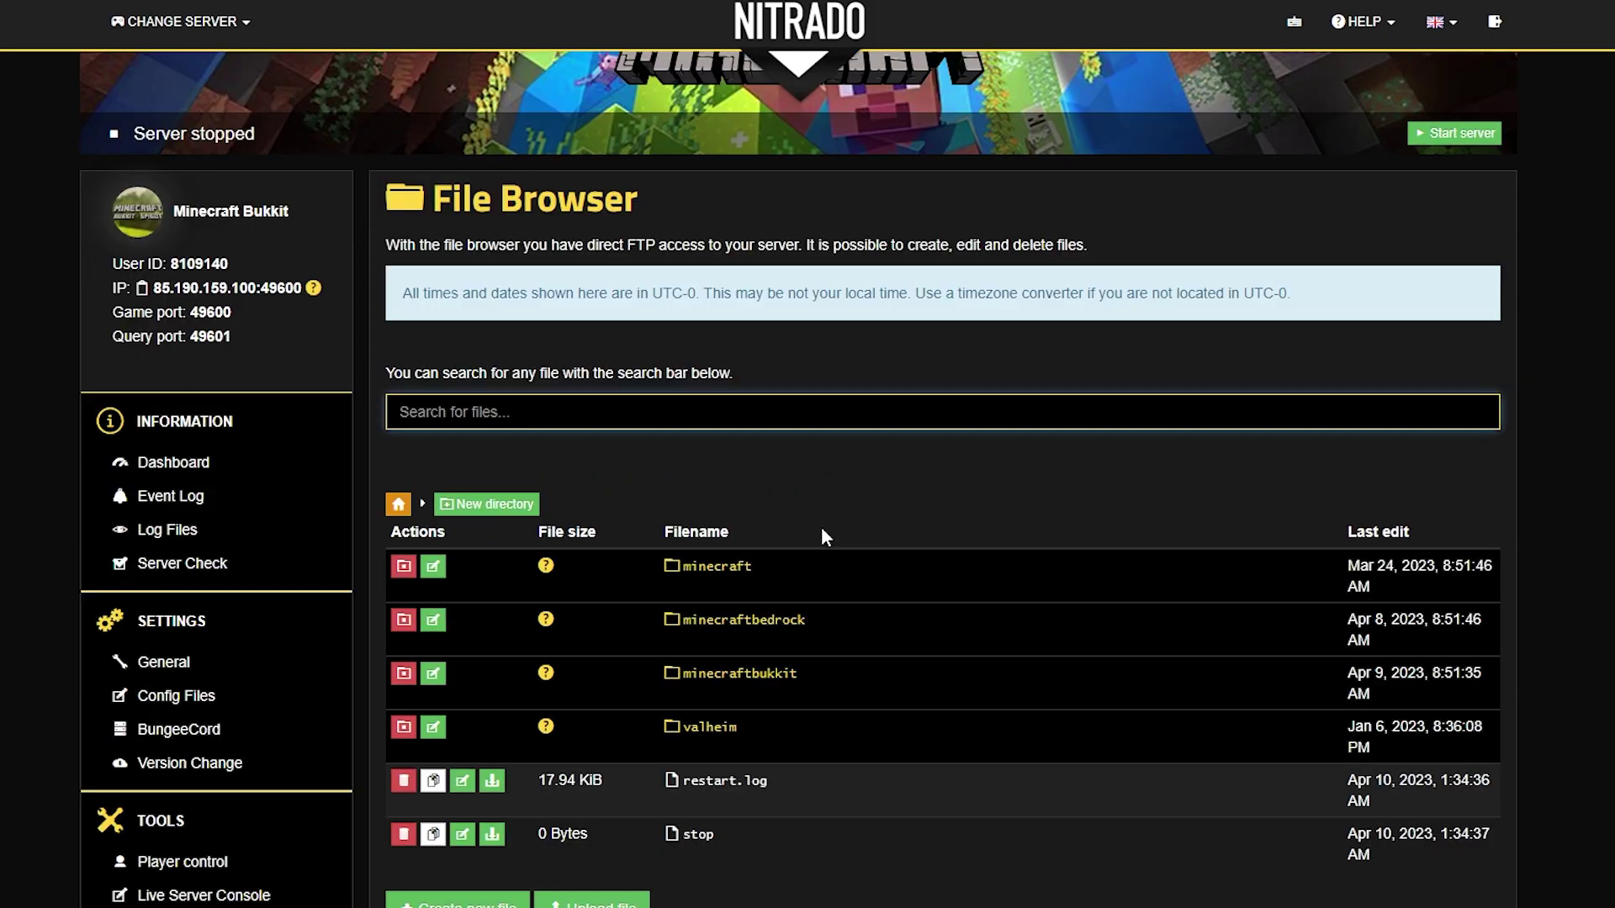
pyautogui.click(710, 676)
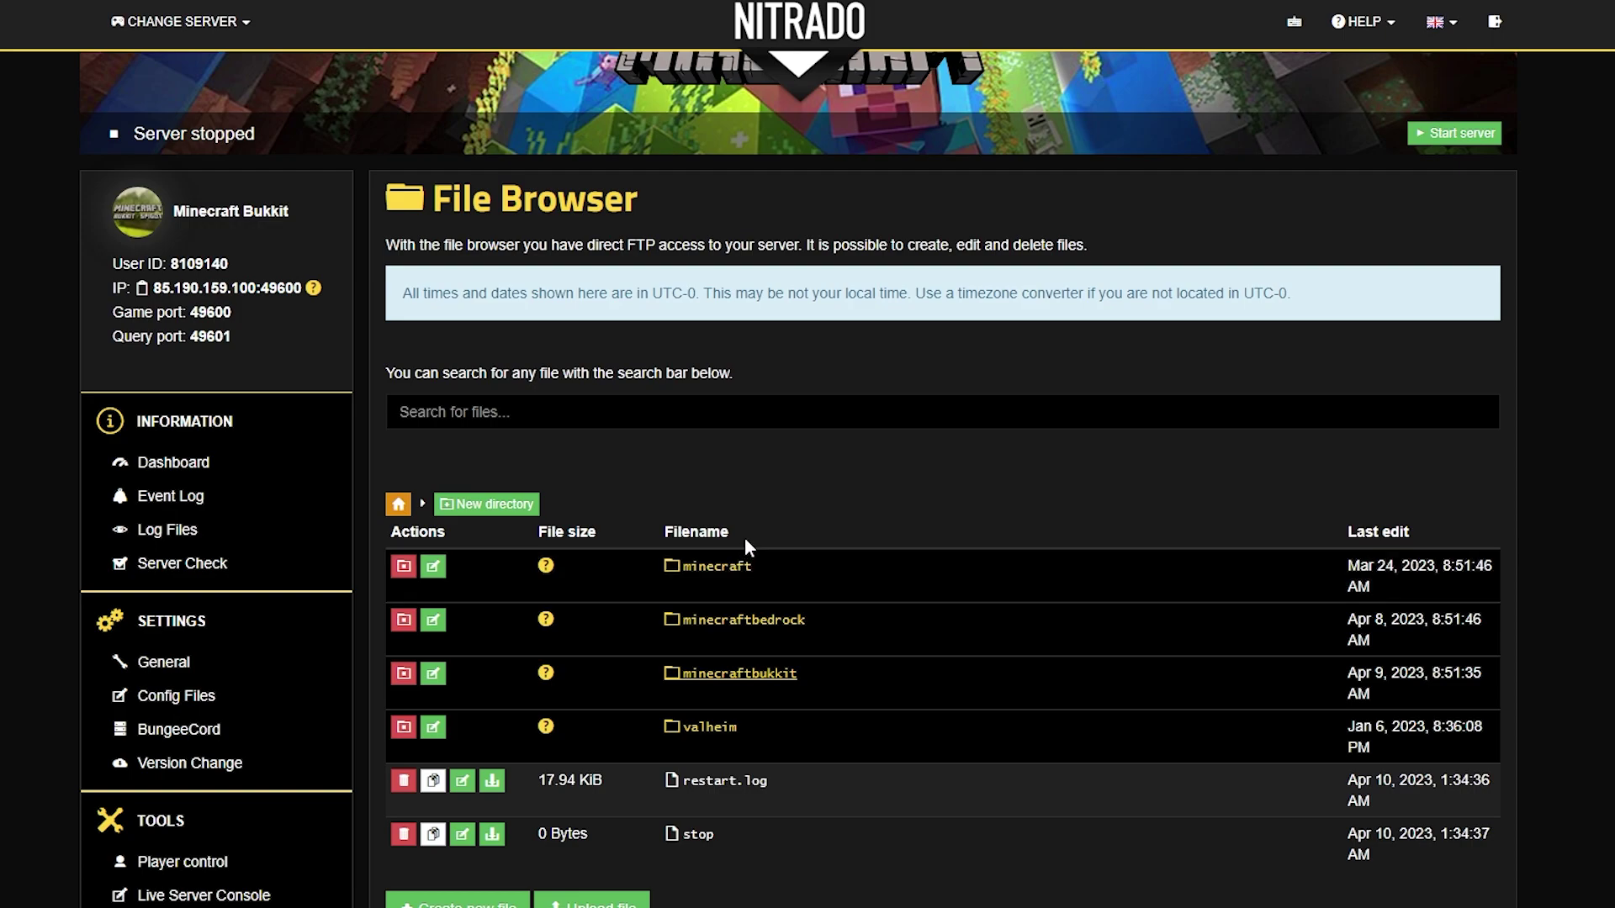
pyautogui.scroll(-2, 841, 483)
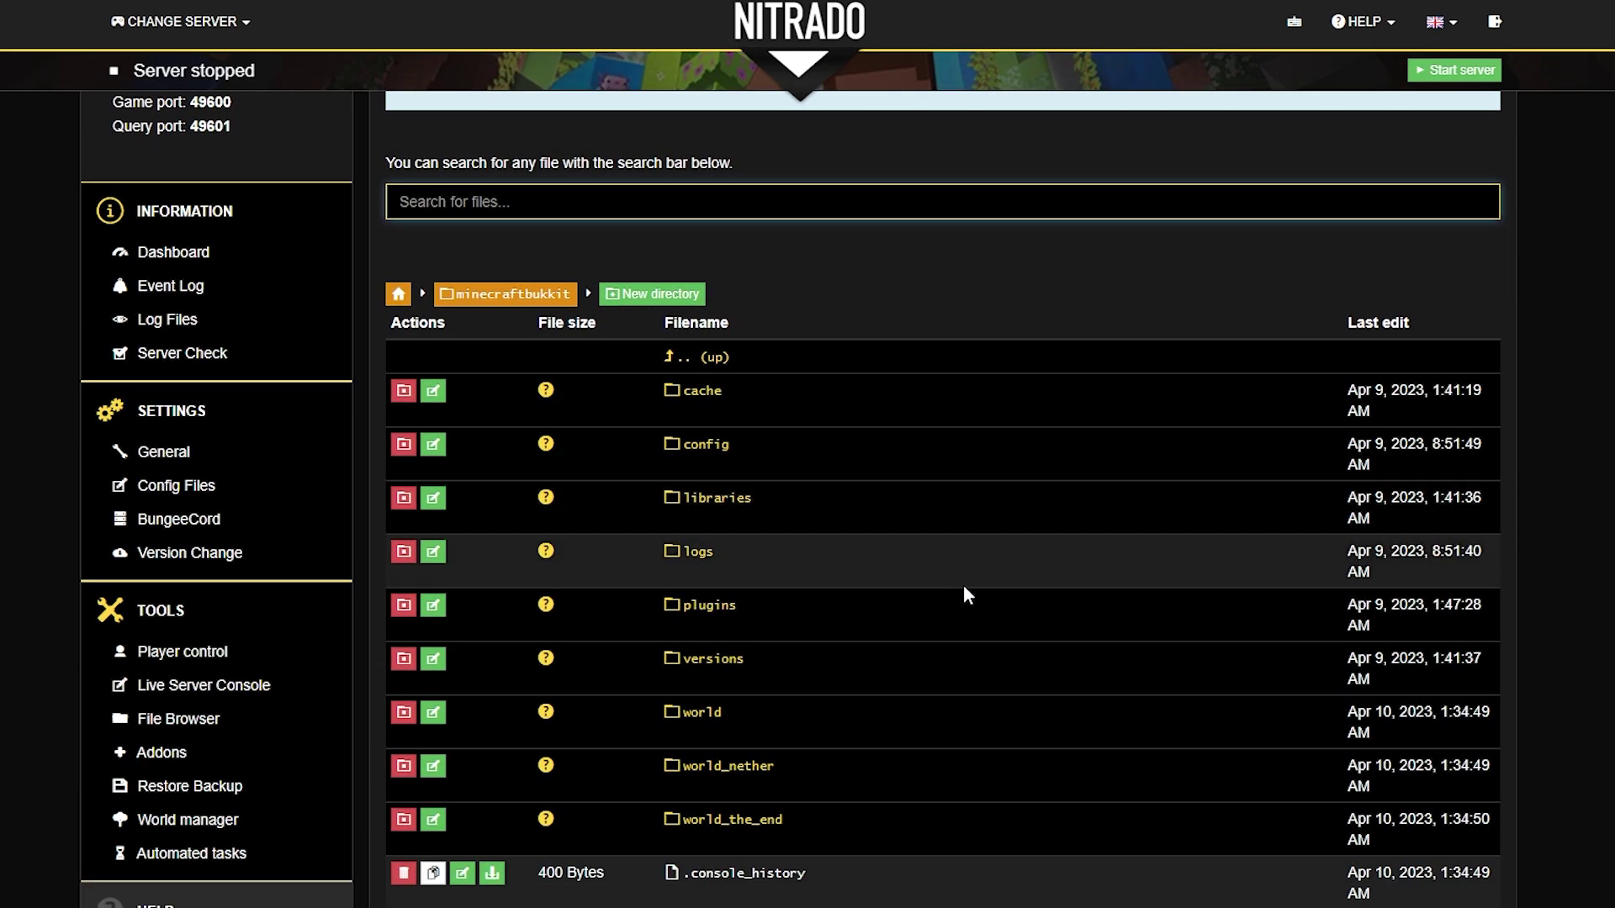
pyautogui.scroll(-10, 962, 584)
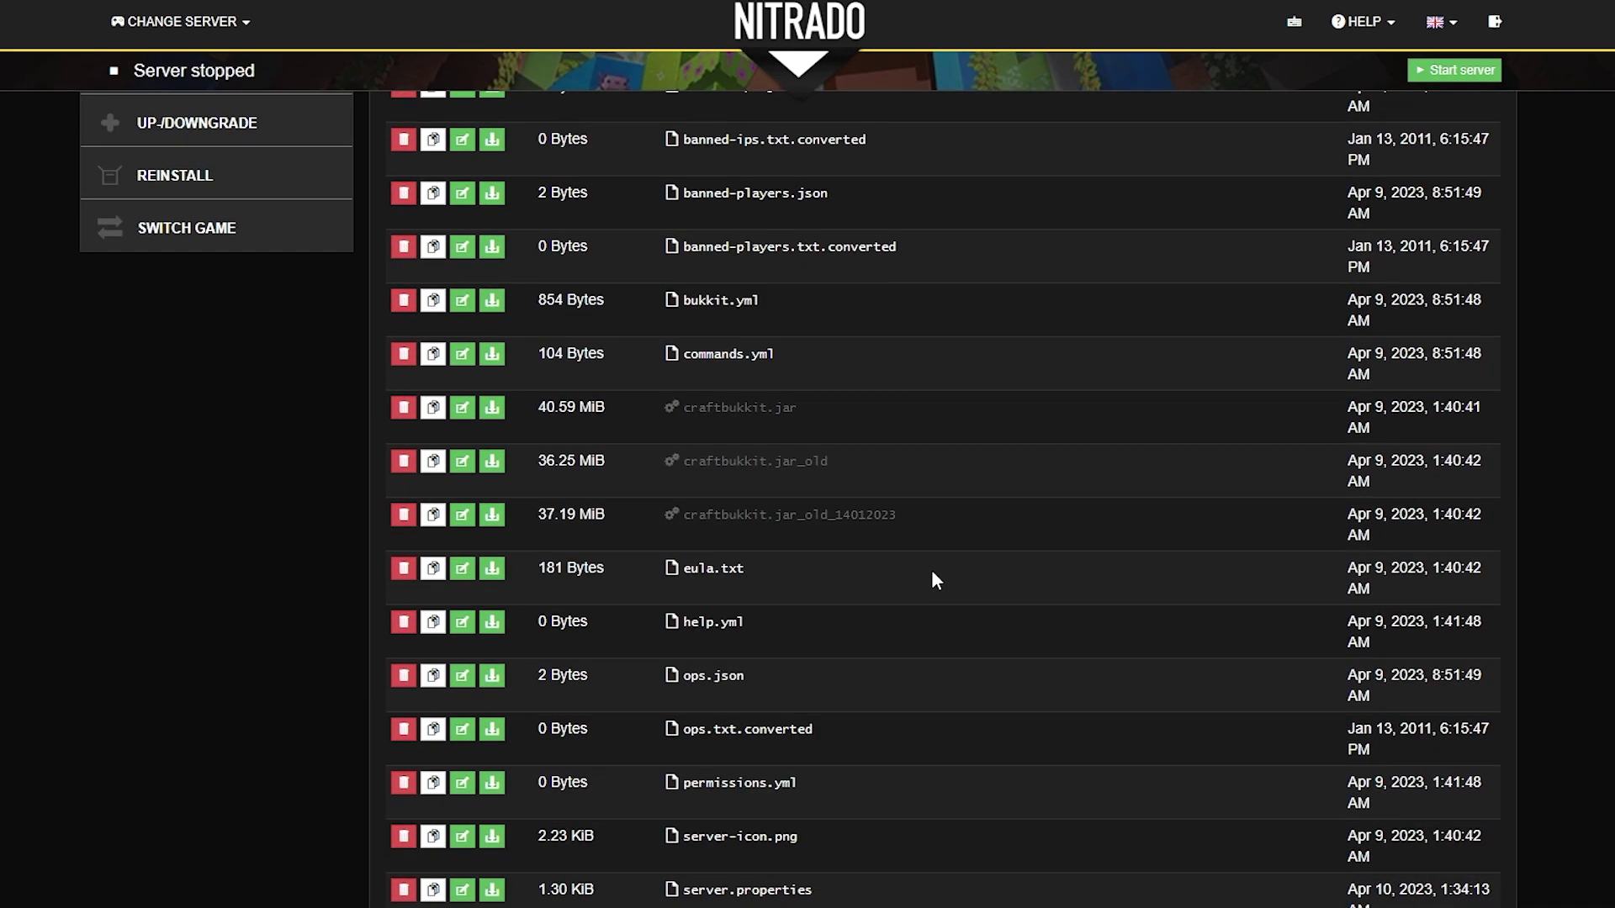
pyautogui.scroll(-4, 929, 572)
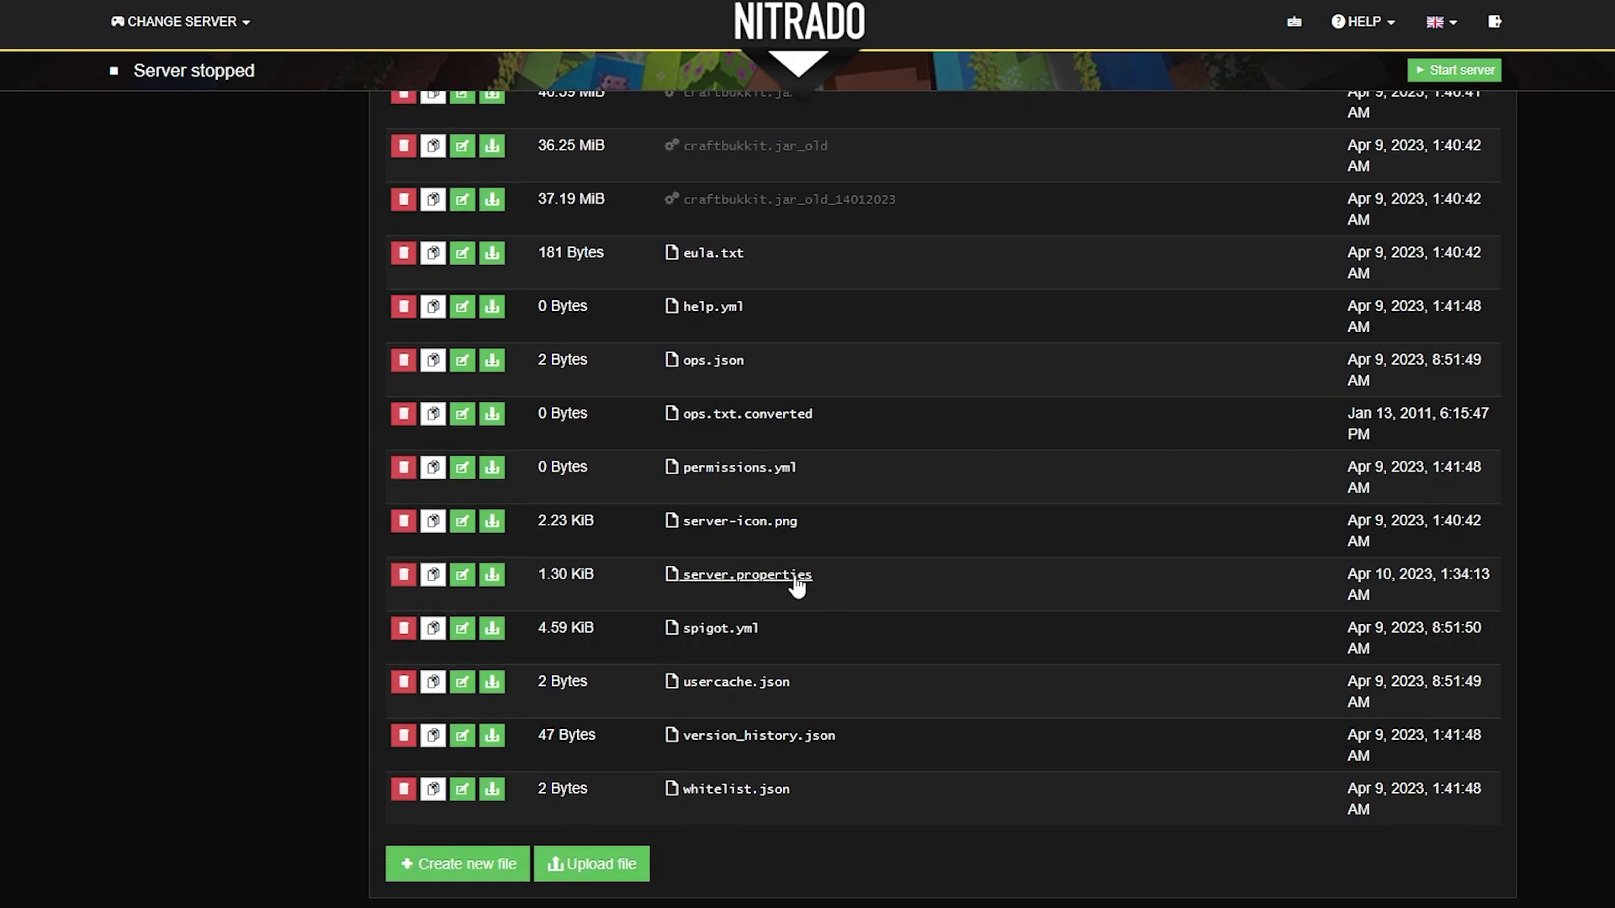
# - In server.properties, change line 17 to white-list=true and save the changes
pyautogui.click(733, 589)
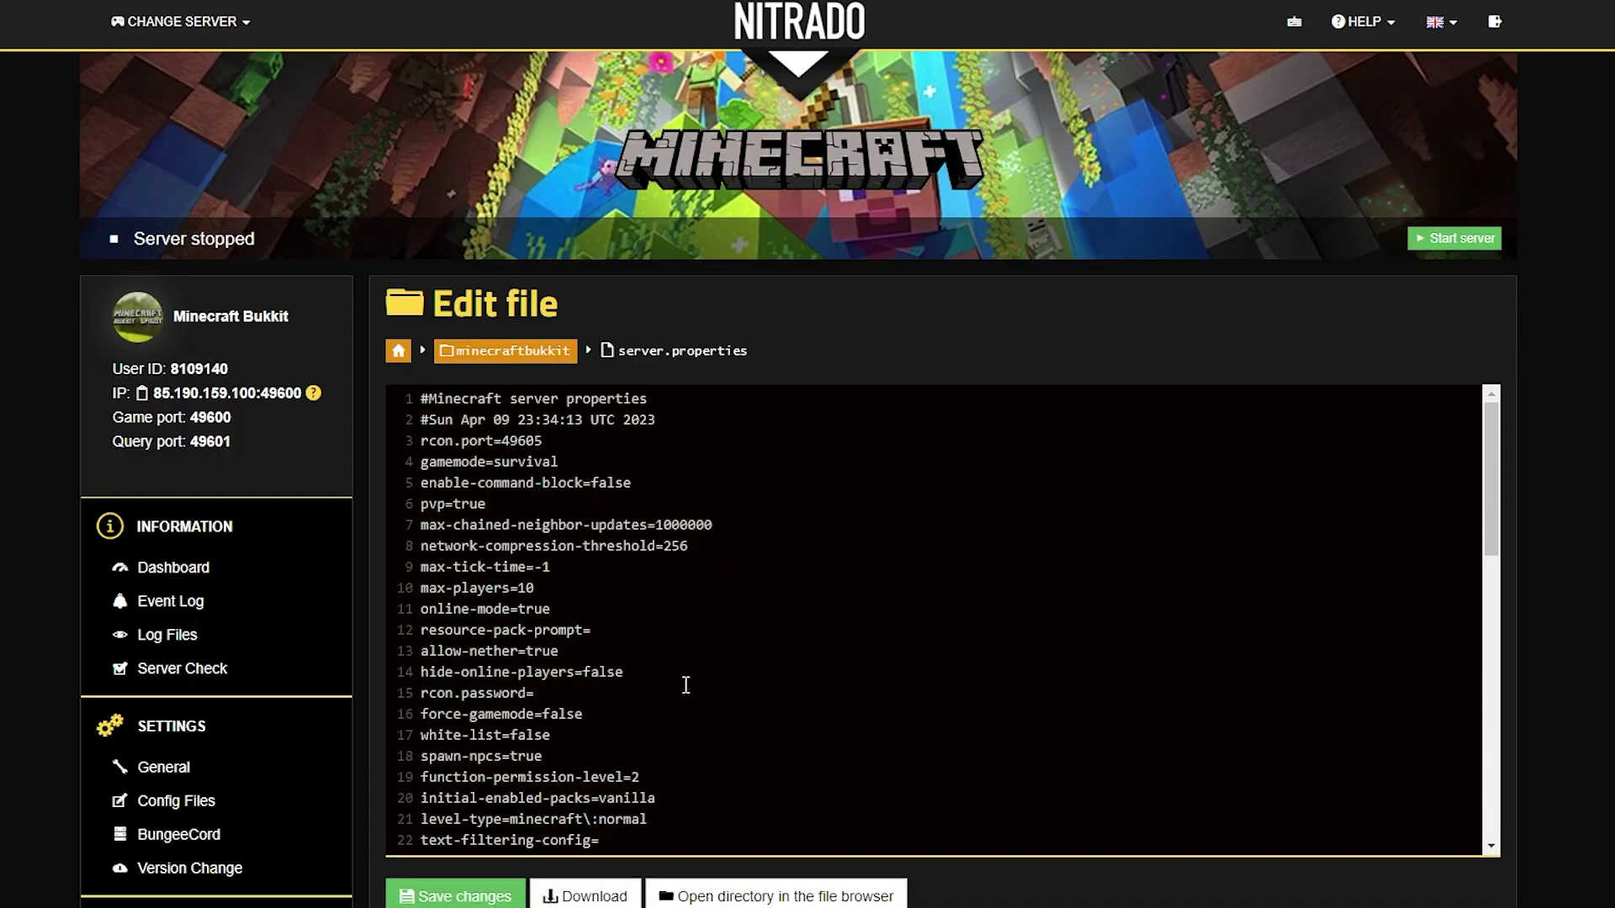
pyautogui.scroll(-1, 711, 666)
pyautogui.scroll(-1, 711, 666)
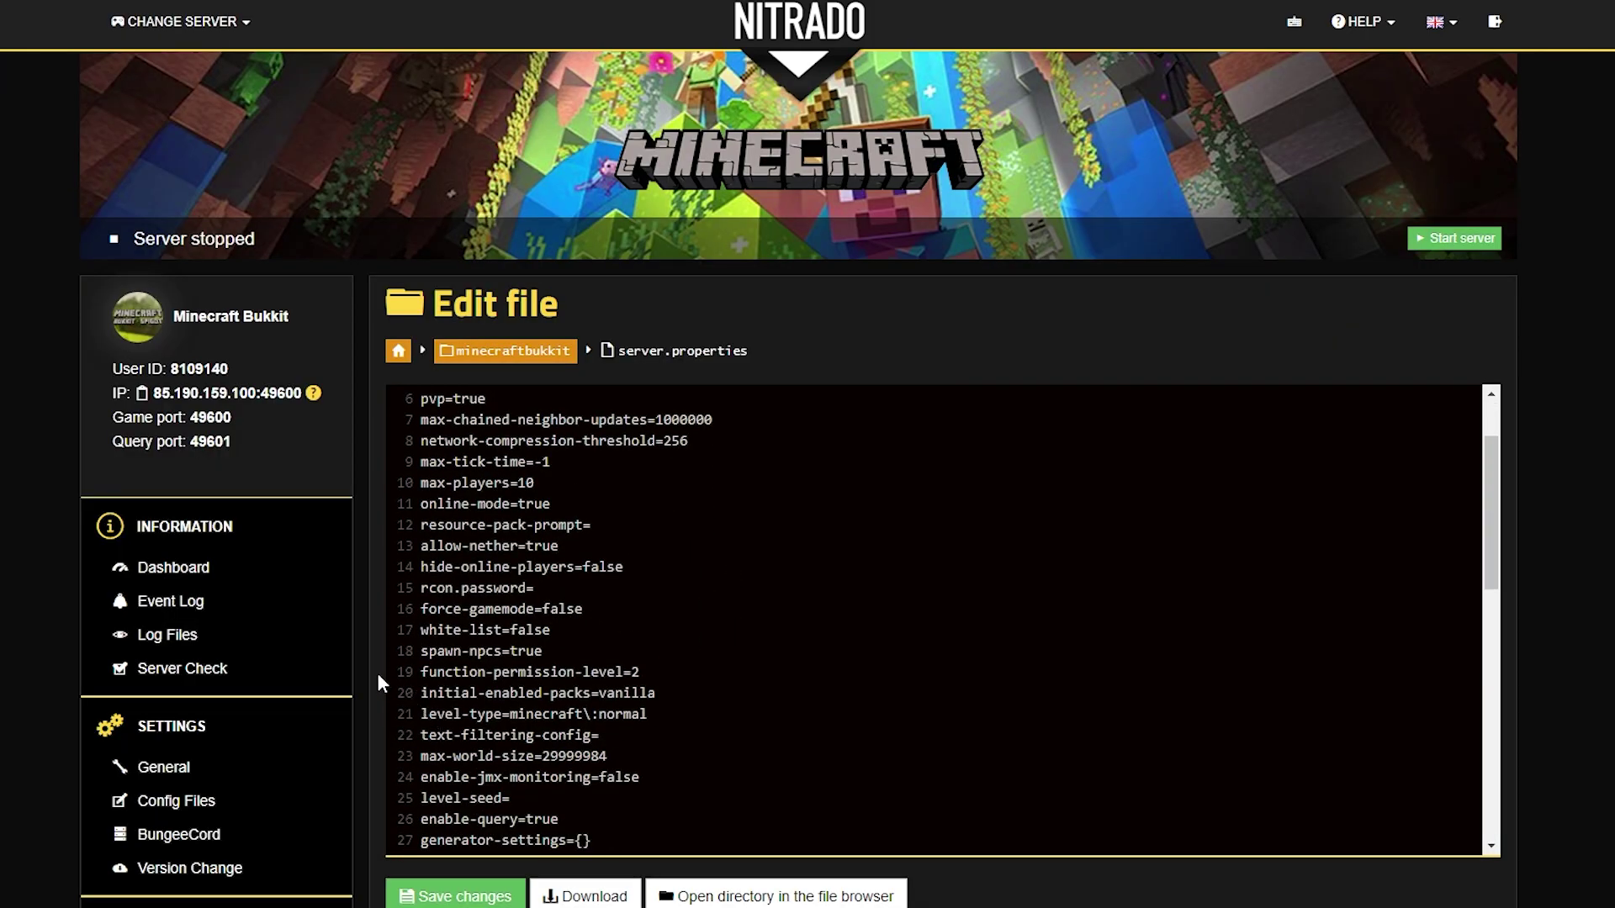
pyautogui.scroll(-1, 374, 682)
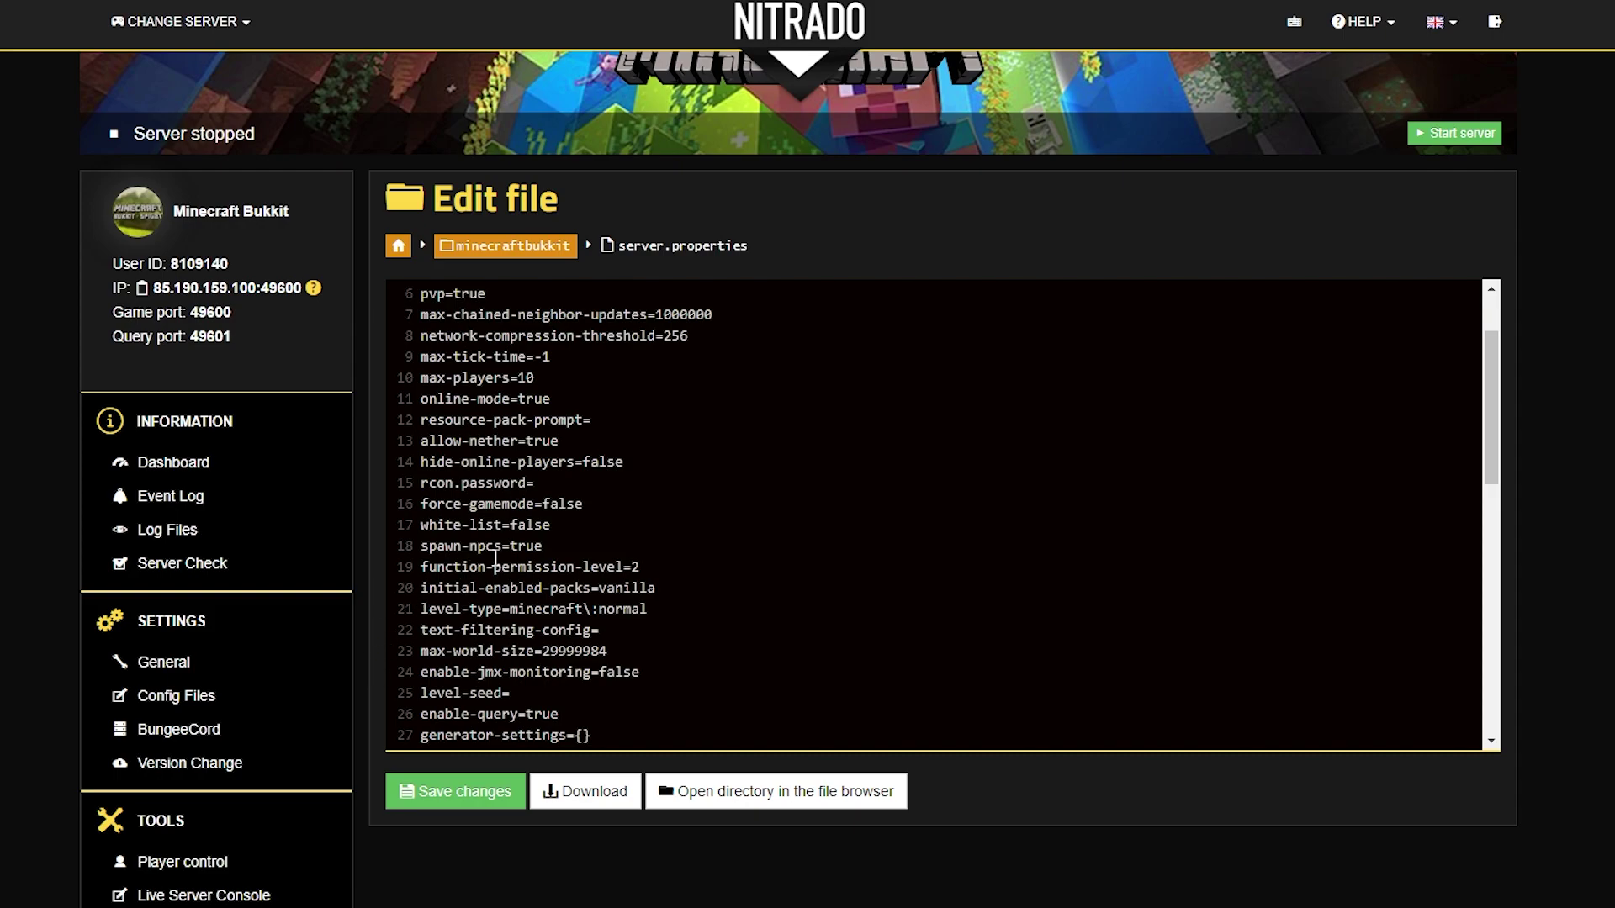
pyautogui.moveTo(564, 527); pyautogui.dragTo(417, 530)
pyautogui.click(551, 527)
pyautogui.press('BackSpace')
pyautogui.press('BackSpace')
pyautogui.press('BackSpace')
pyautogui.press('BackSpace')
pyautogui.press('BackSpace')
pyautogui.write('true')
pyautogui.click(479, 797)
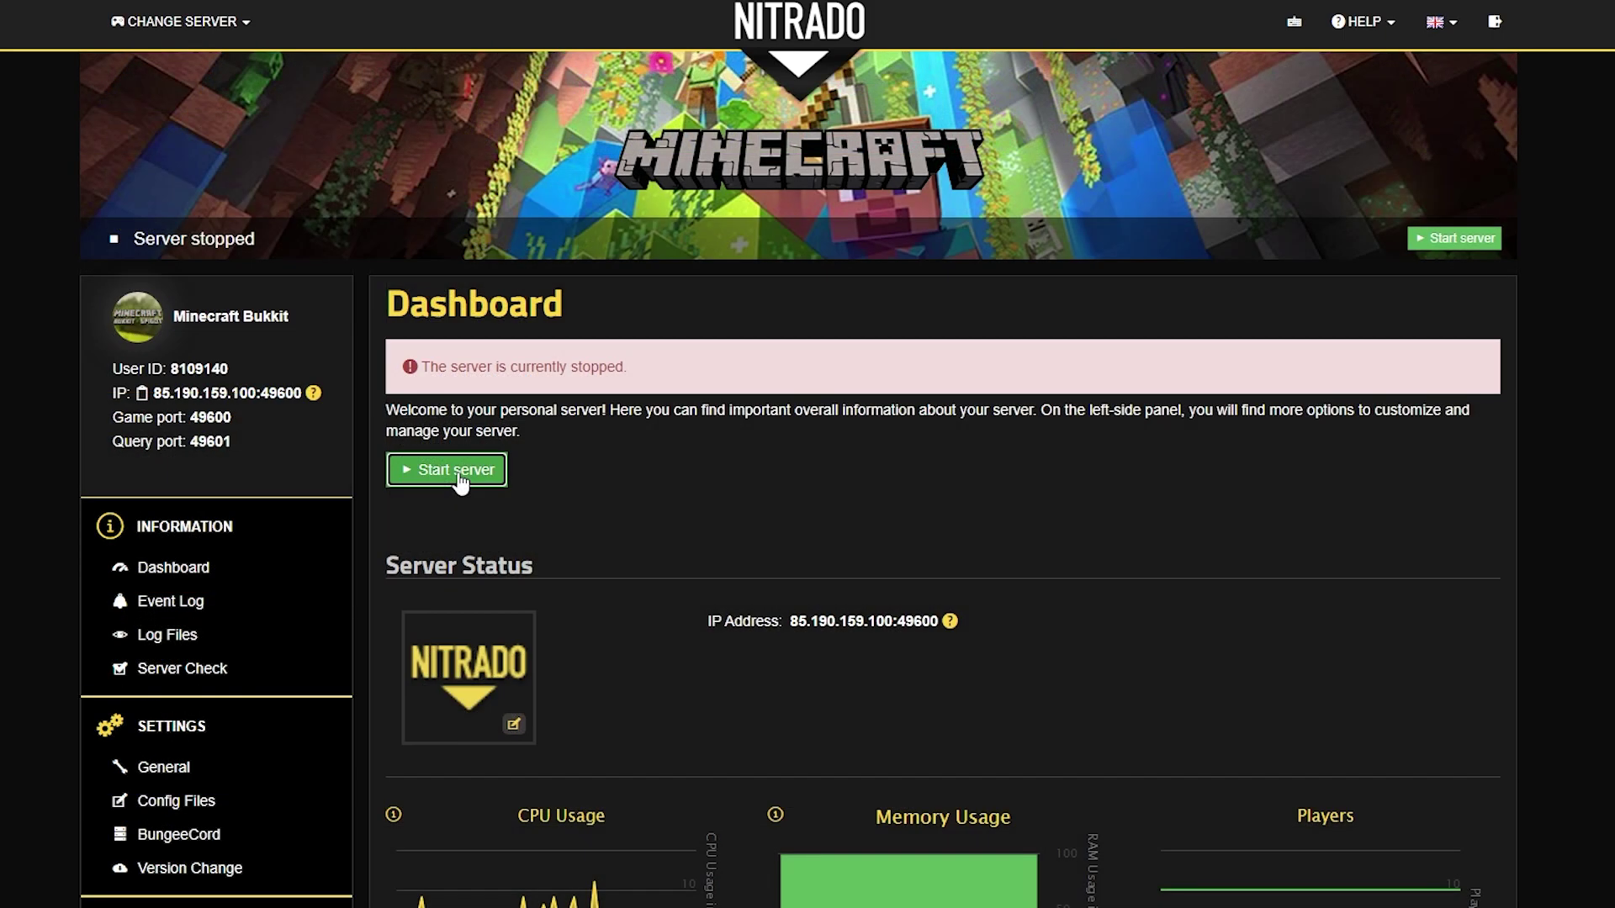
# - Start the stopped server again, confirming Start in the dialog
pyautogui.click(488, 471)
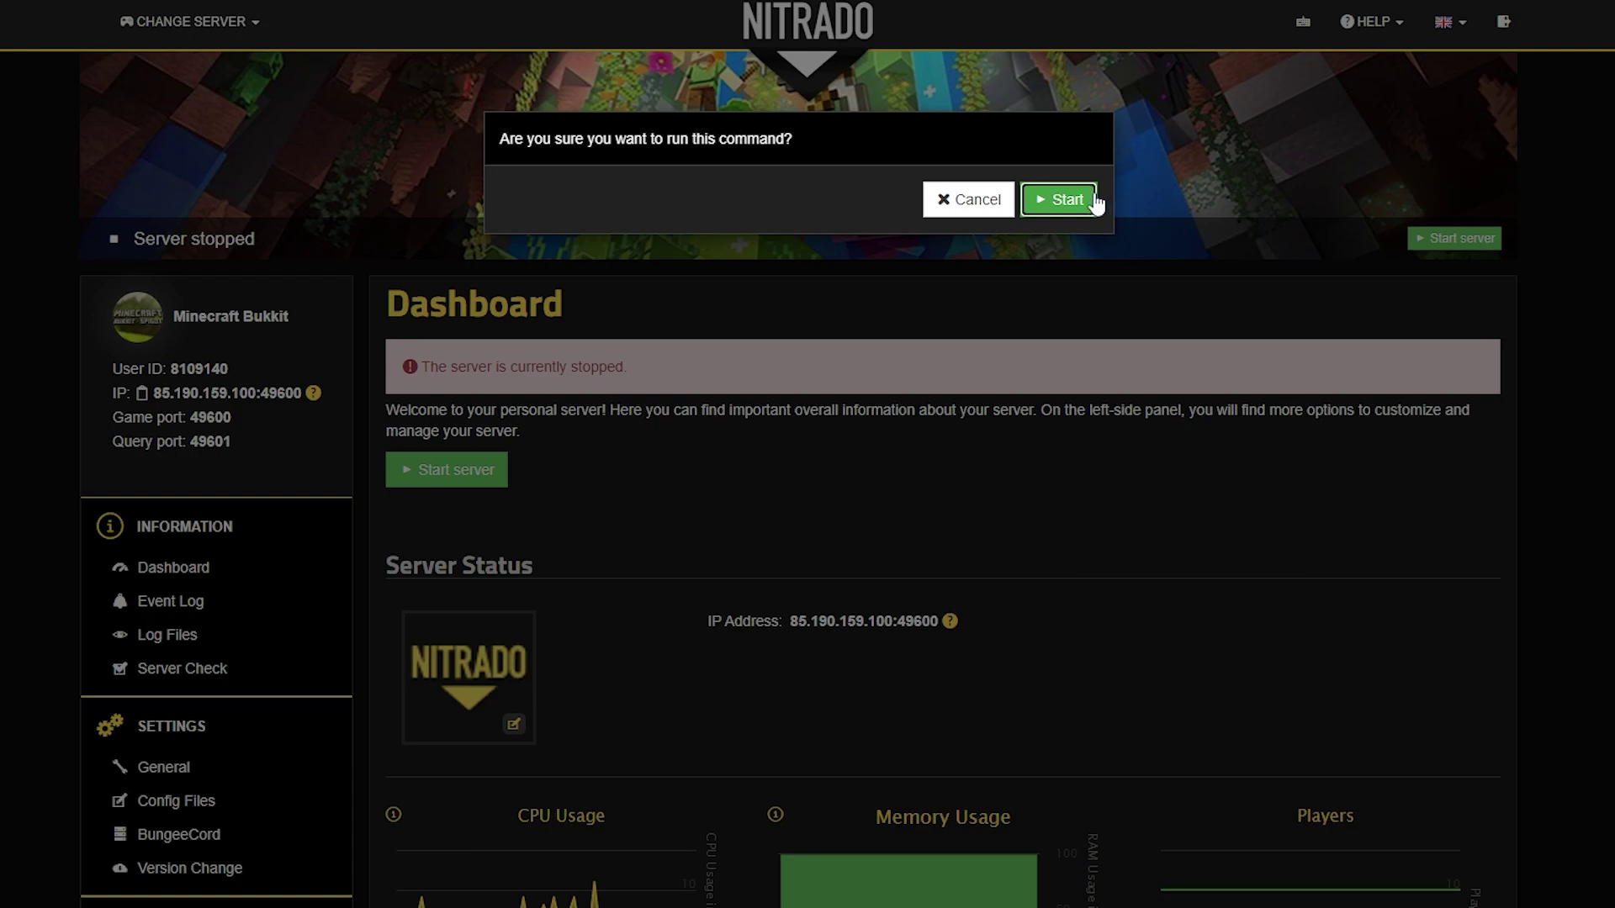
pyautogui.click(1060, 205)
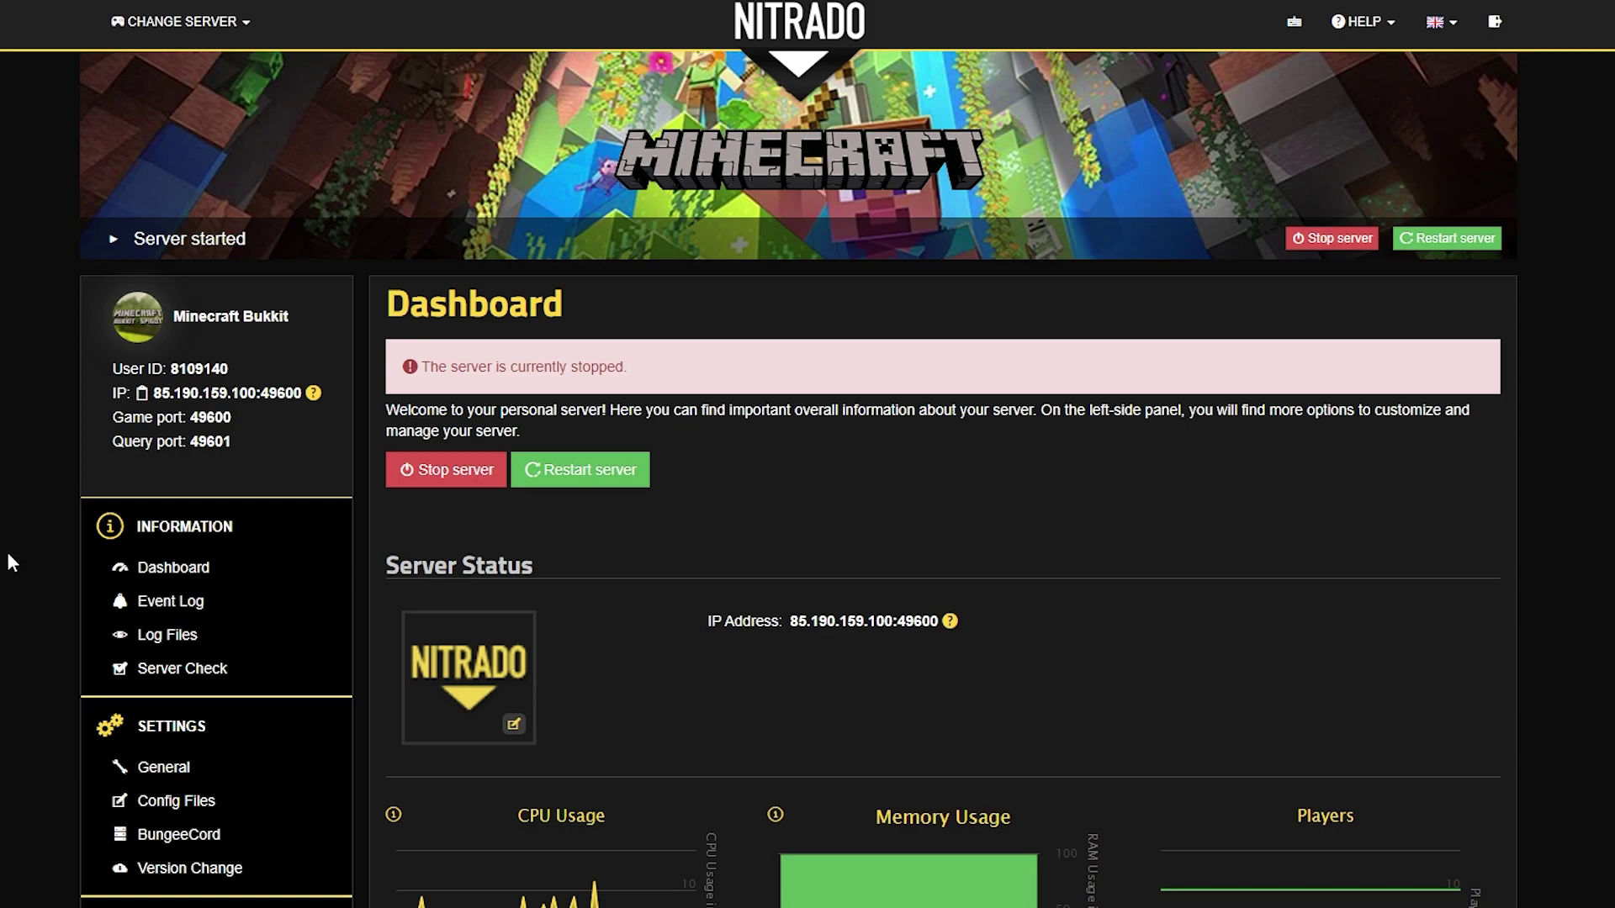
pyautogui.scroll(-6, 10, 558)
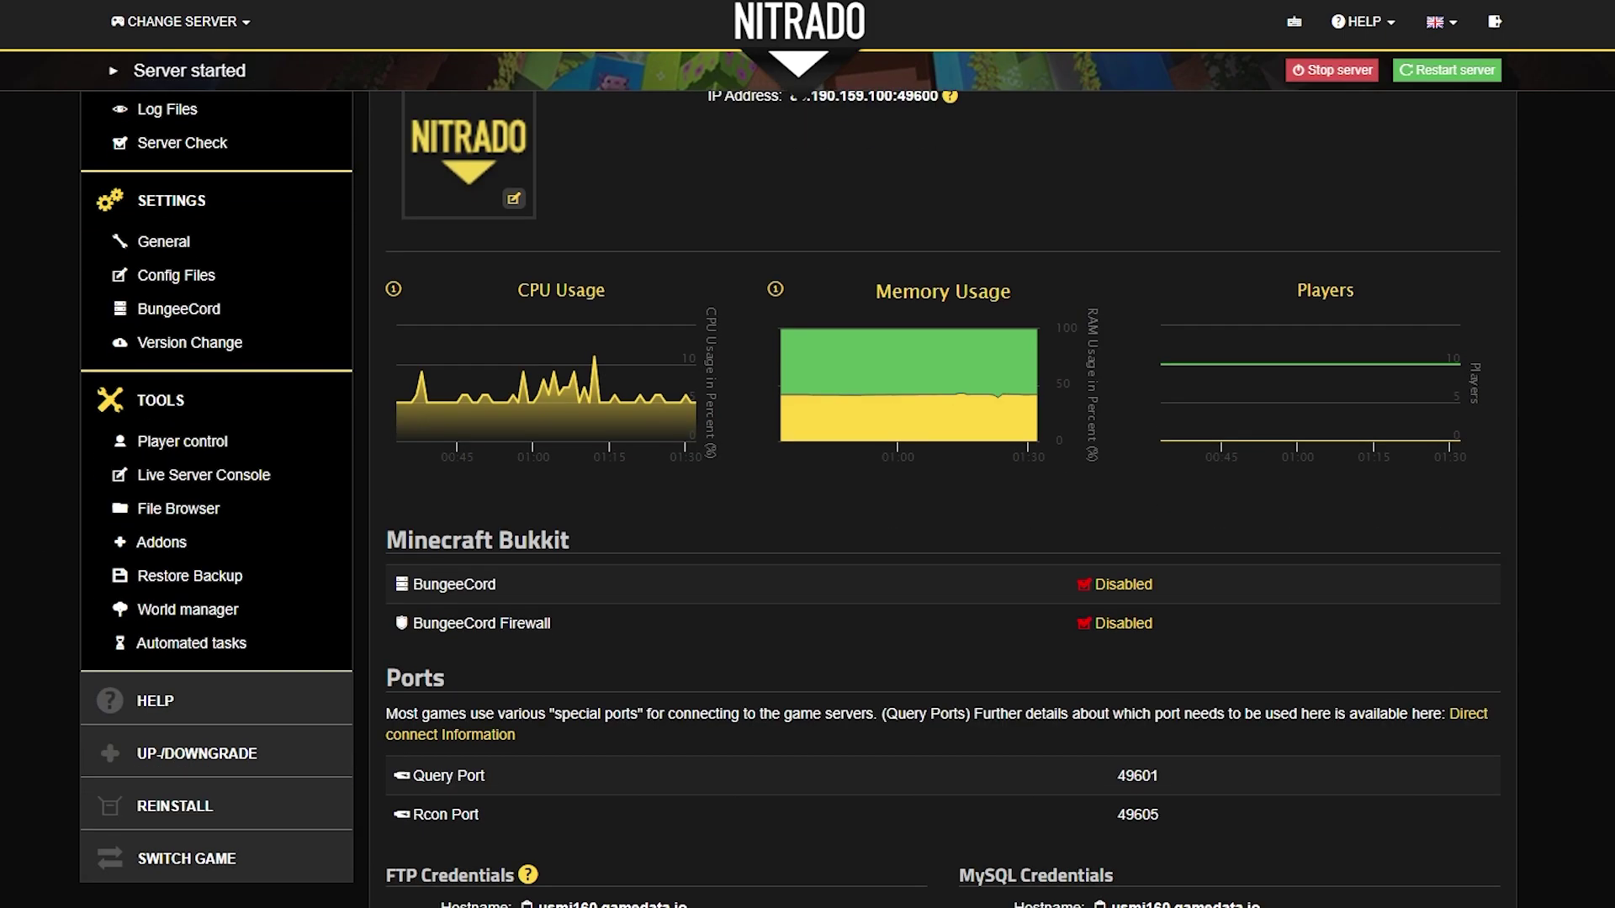
# - Add the player to the whitelist in the Live Server Console and highlight the confirmation
pyautogui.click(193, 488)
pyautogui.click(590, 836)
pyautogui.write('whitelist')
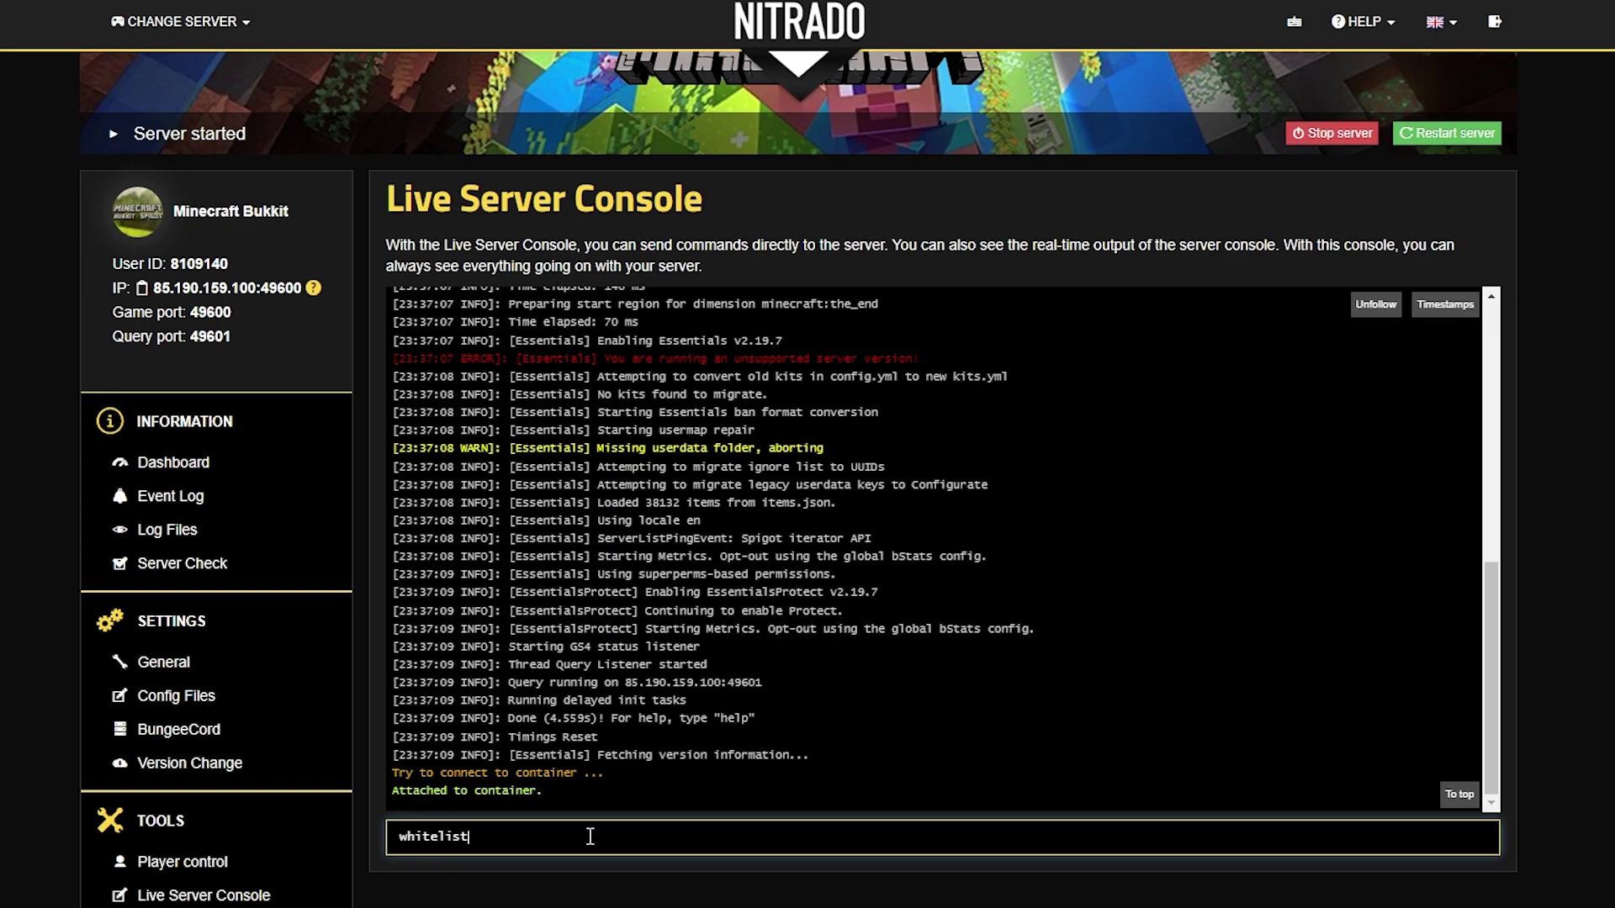
pyautogui.write(' add resuki12')
pyautogui.press('Return')
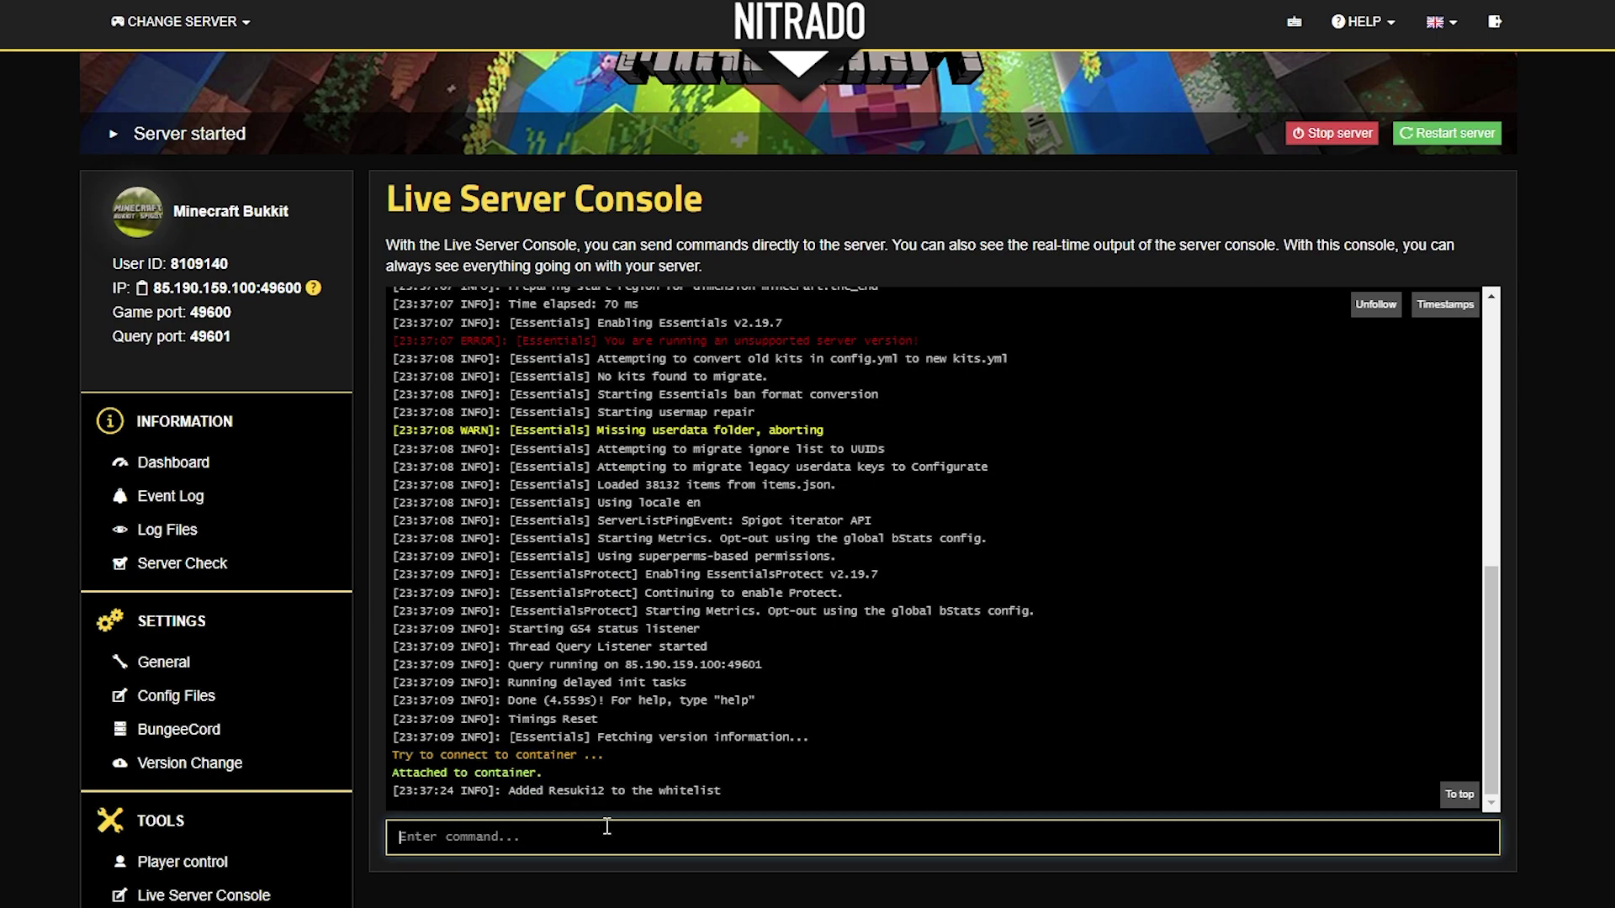
pyautogui.moveTo(720, 793); pyautogui.dragTo(514, 795)
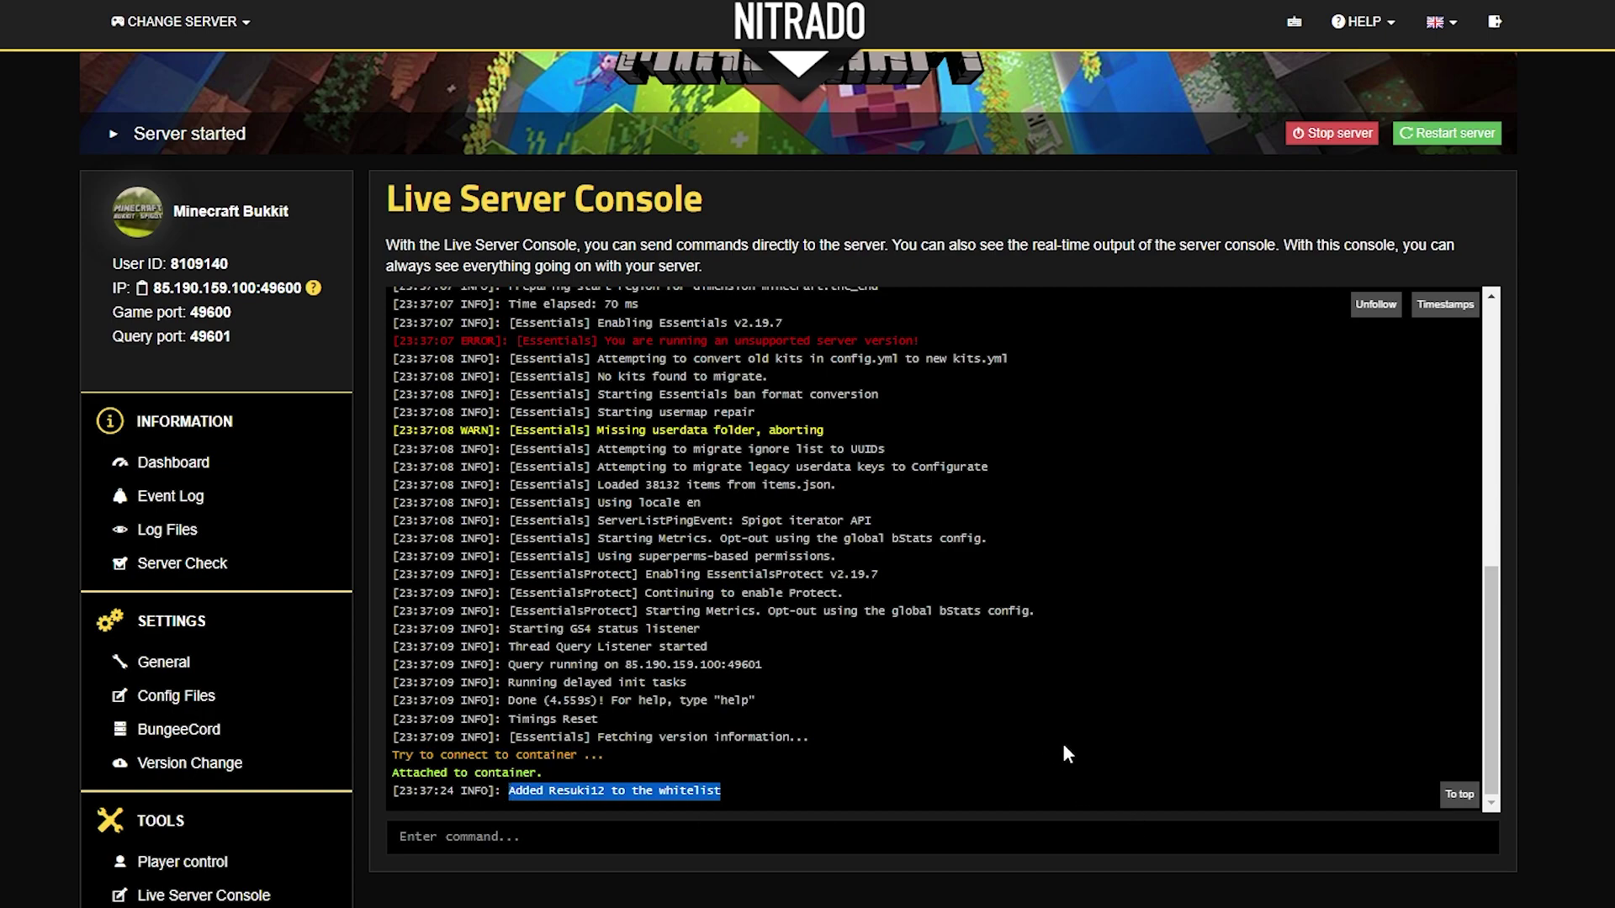
# - Remove the same player with the 'whitelist remove' console command
pyautogui.click(617, 840)
pyautogui.write('white')
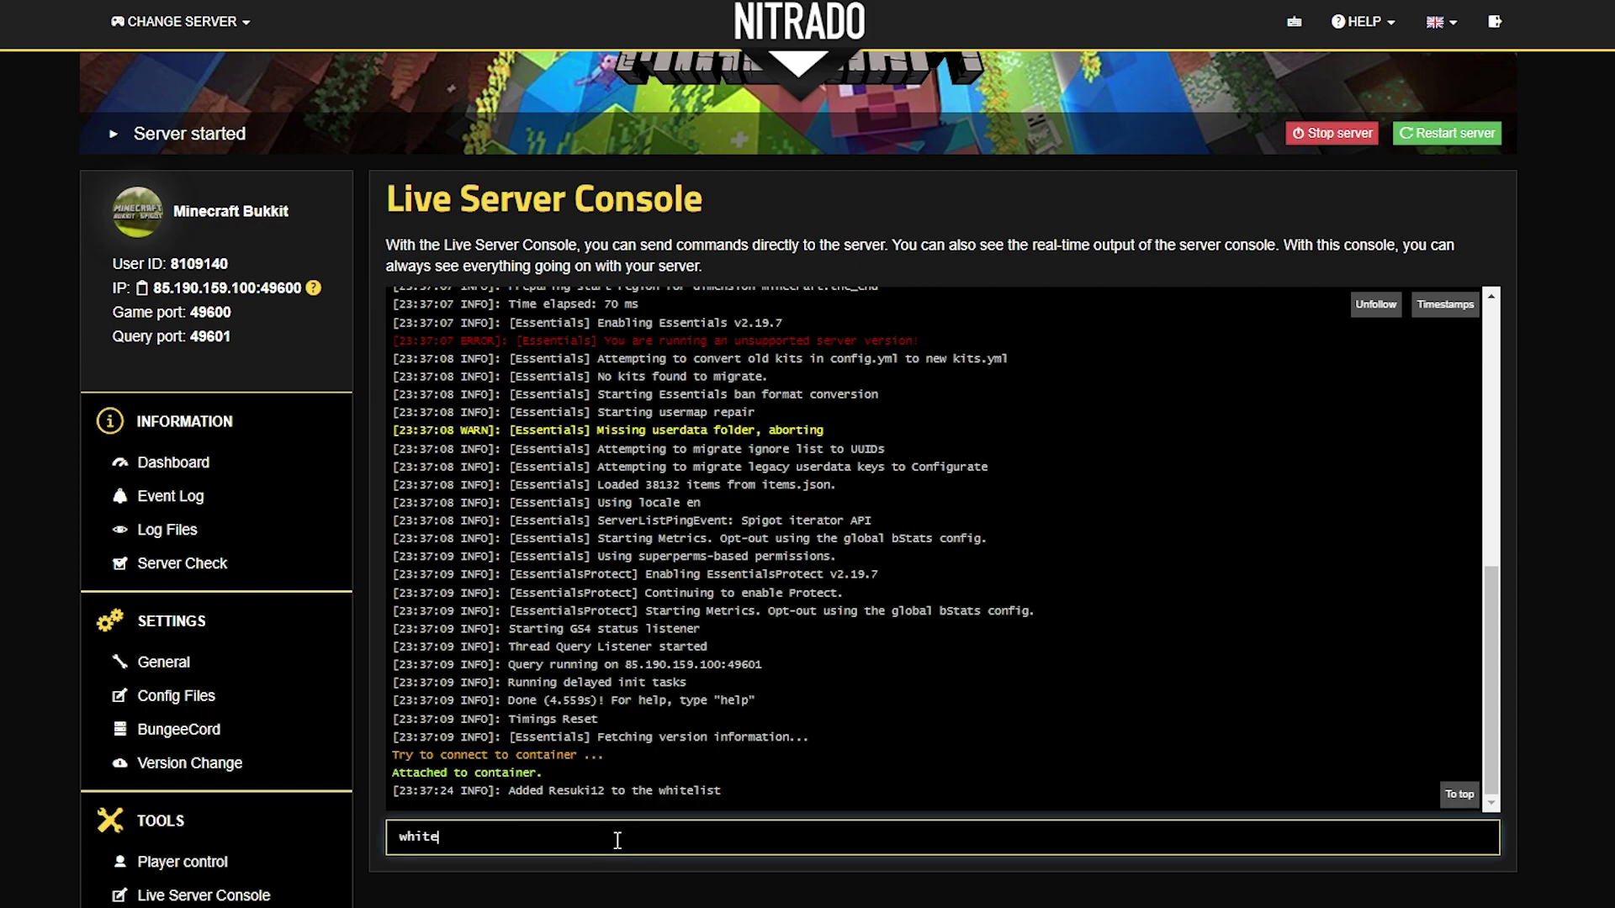
pyautogui.write('list remove ')
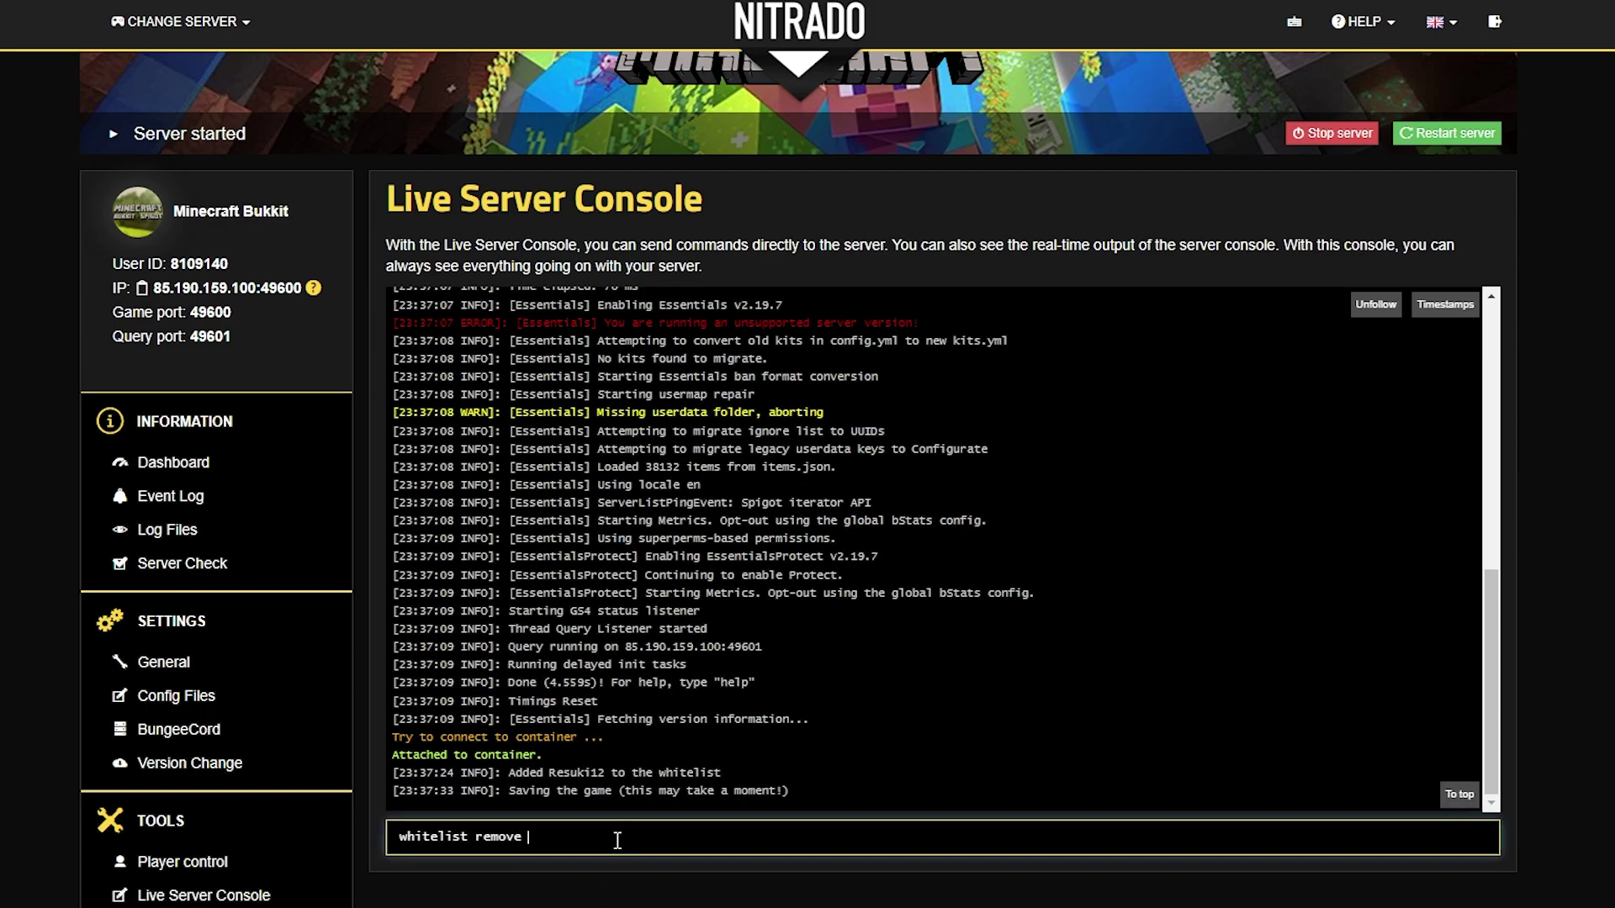
pyautogui.write('resuki123')
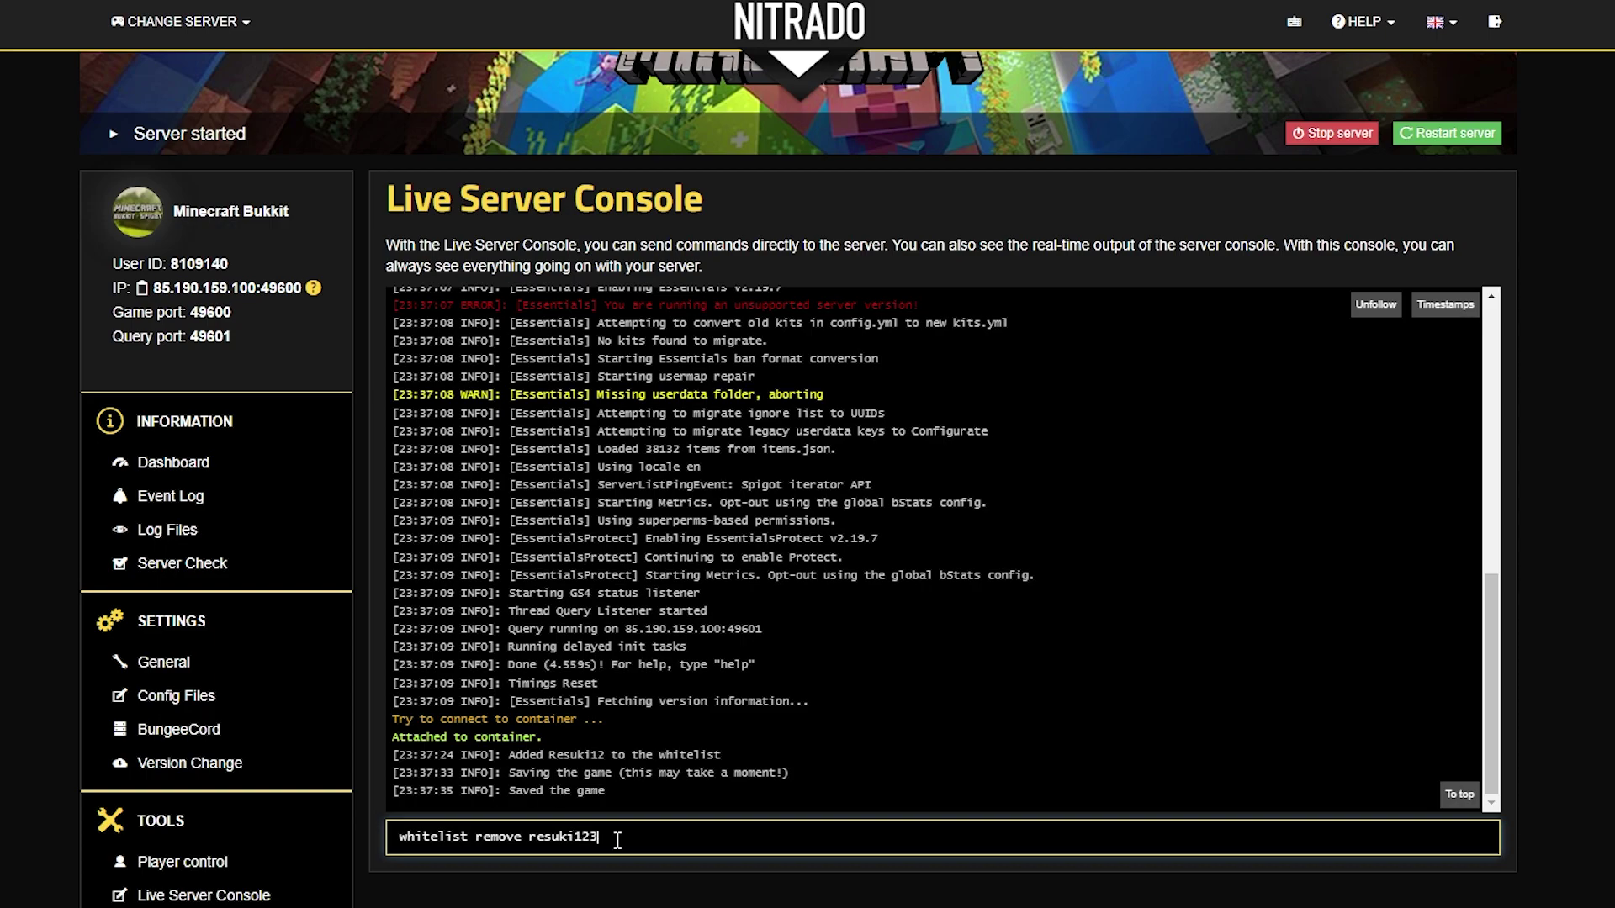
pyautogui.press('Return')
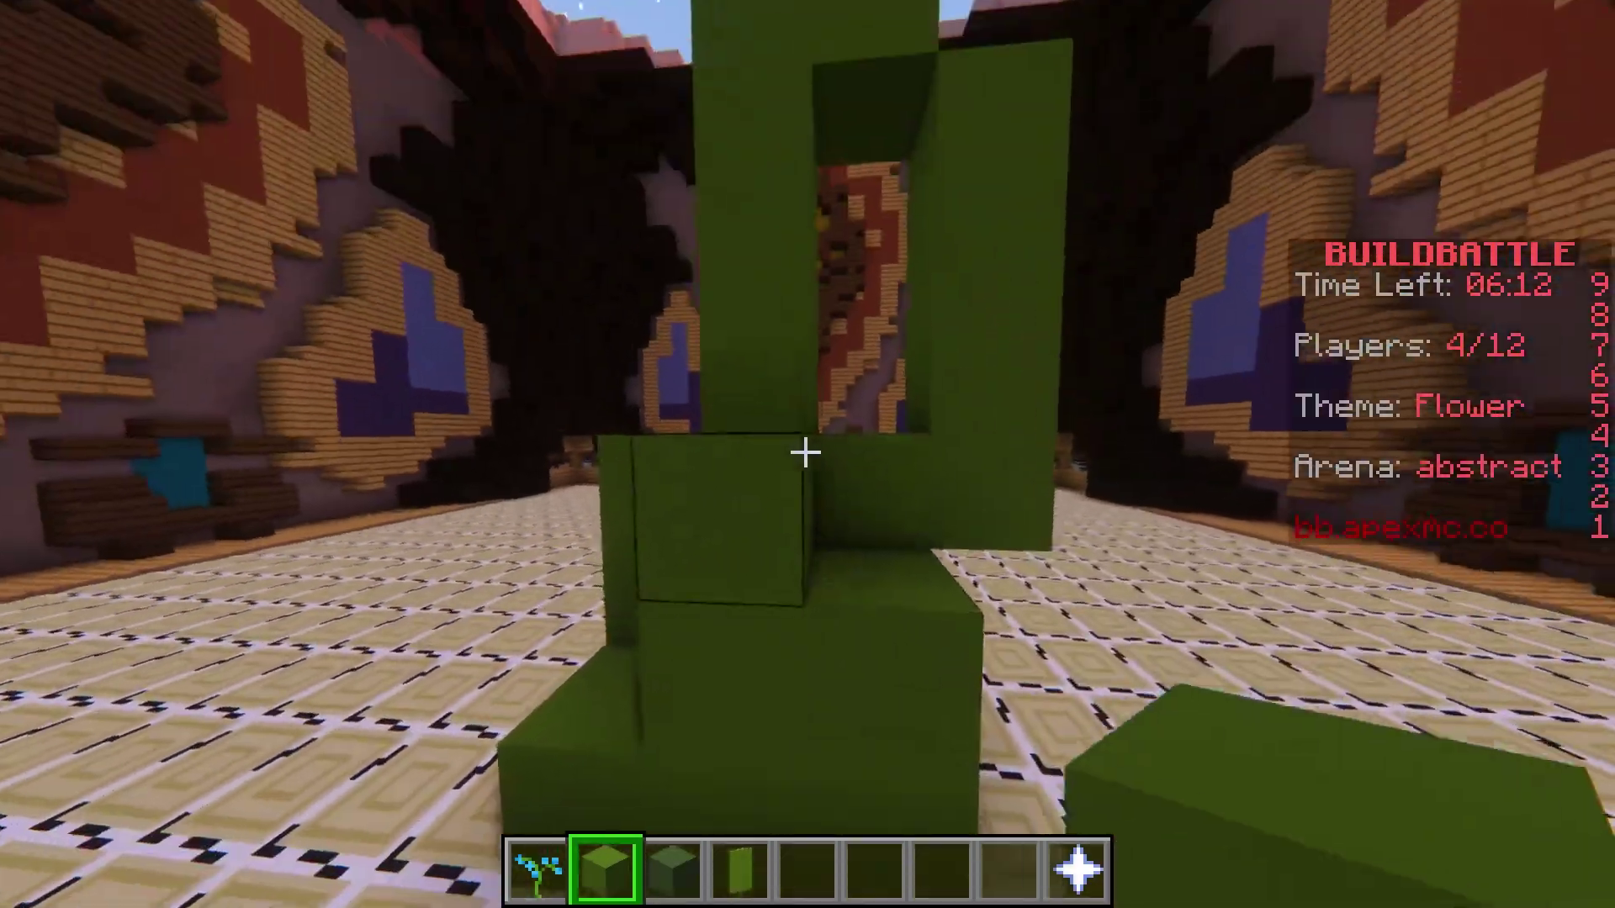
# - Break four blocks off the green Flower-themed structure at the crosshair
pyautogui.click(805, 452)
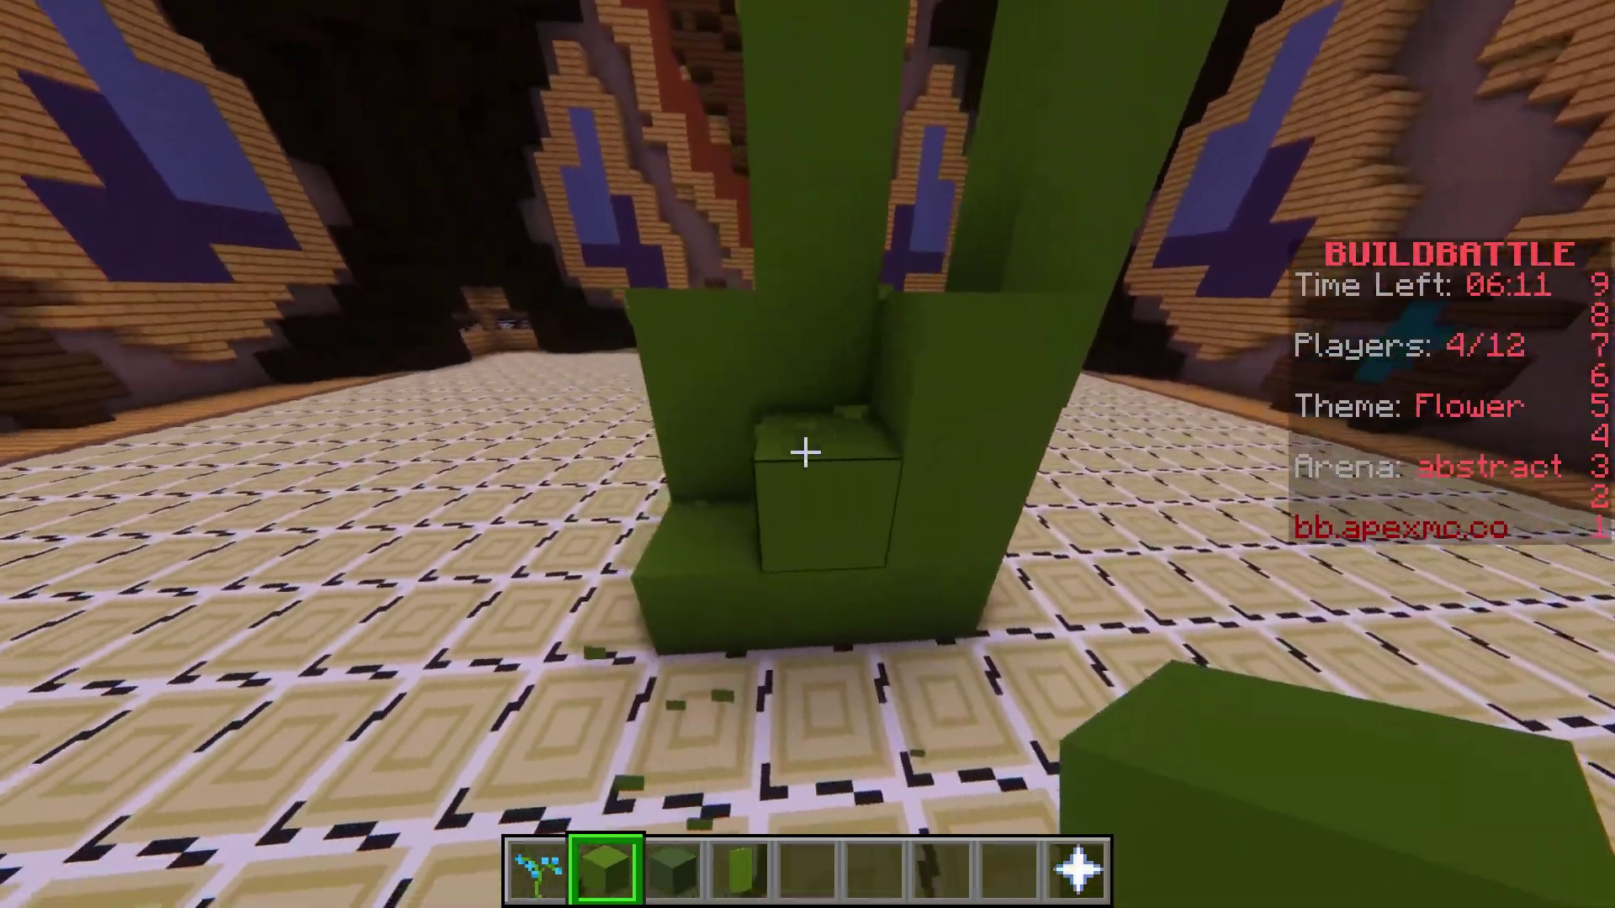
pyautogui.click(805, 453)
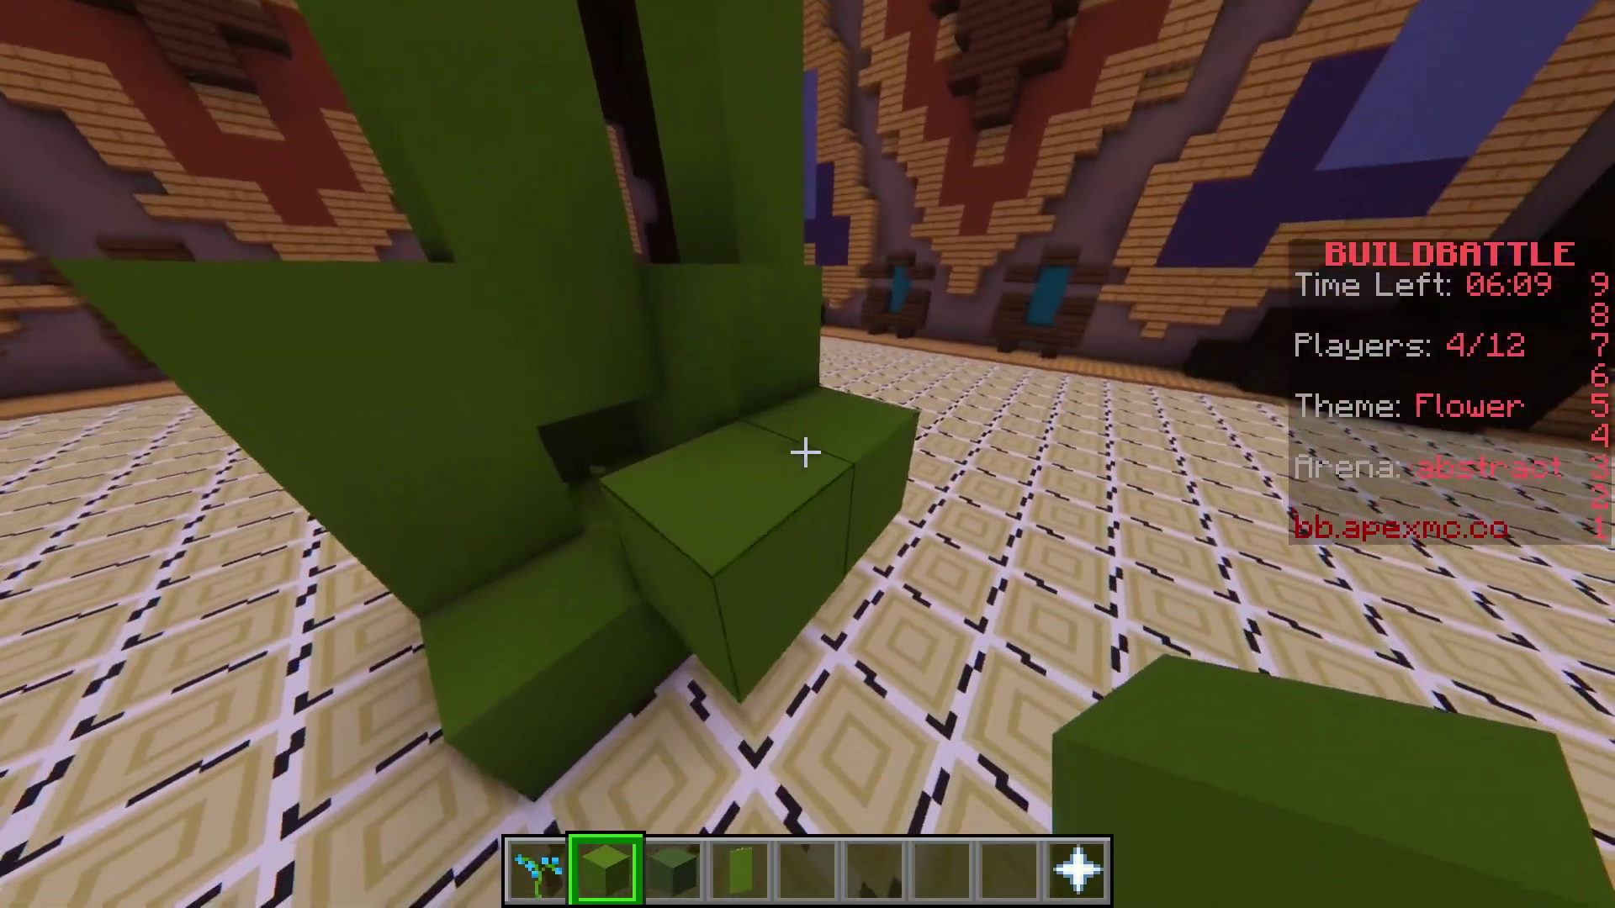
pyautogui.click(804, 453)
pyautogui.click(805, 453)
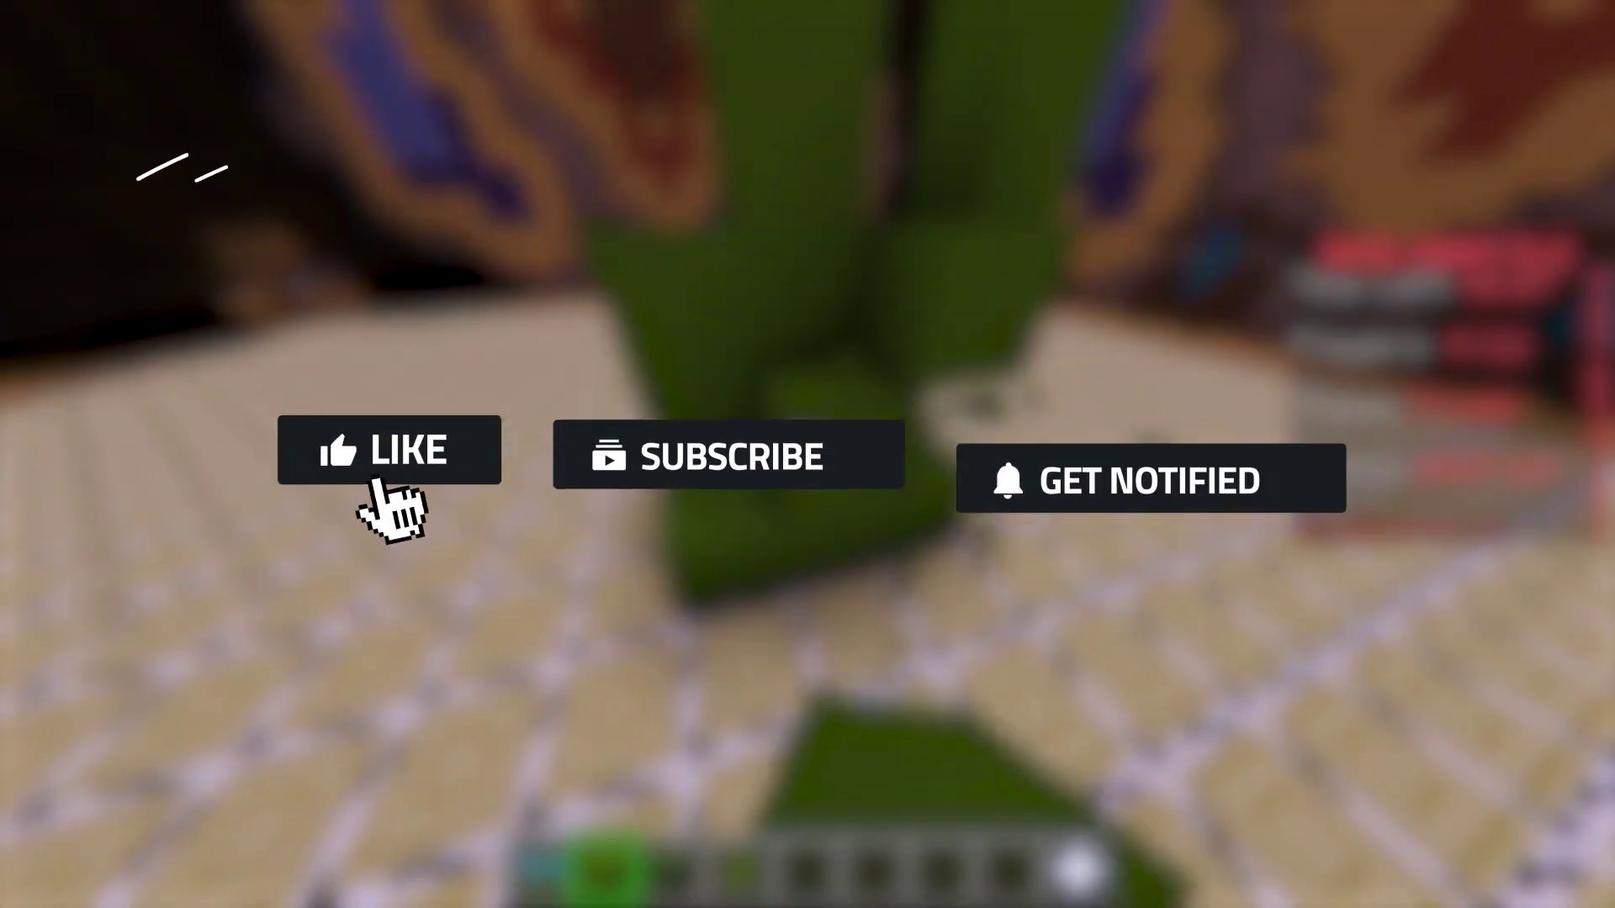